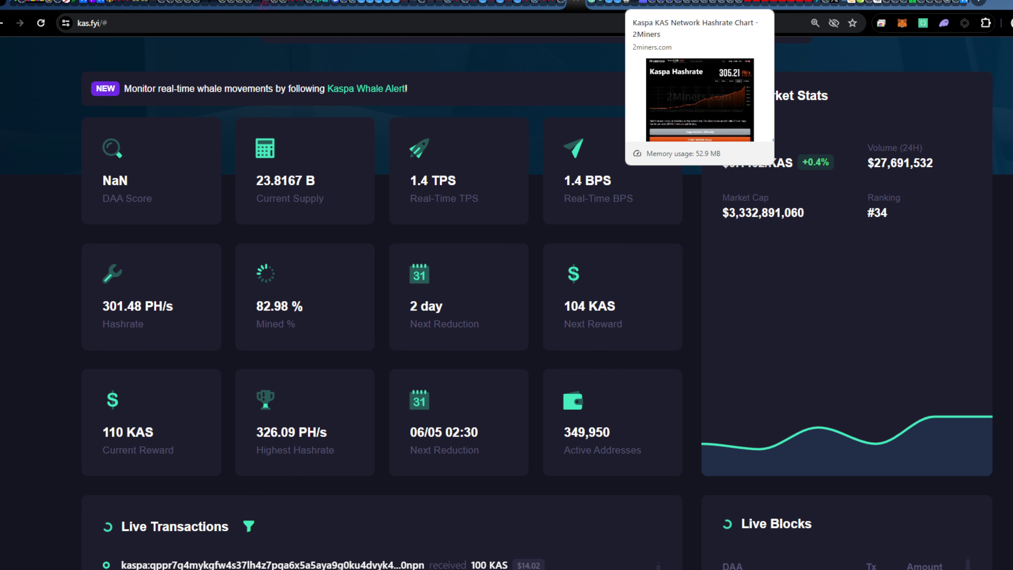
Step: Refresh the 2Miners Kaspa hashrate page and show the one-year chart, now at 308.88 PH/s
left_click(623, 3)
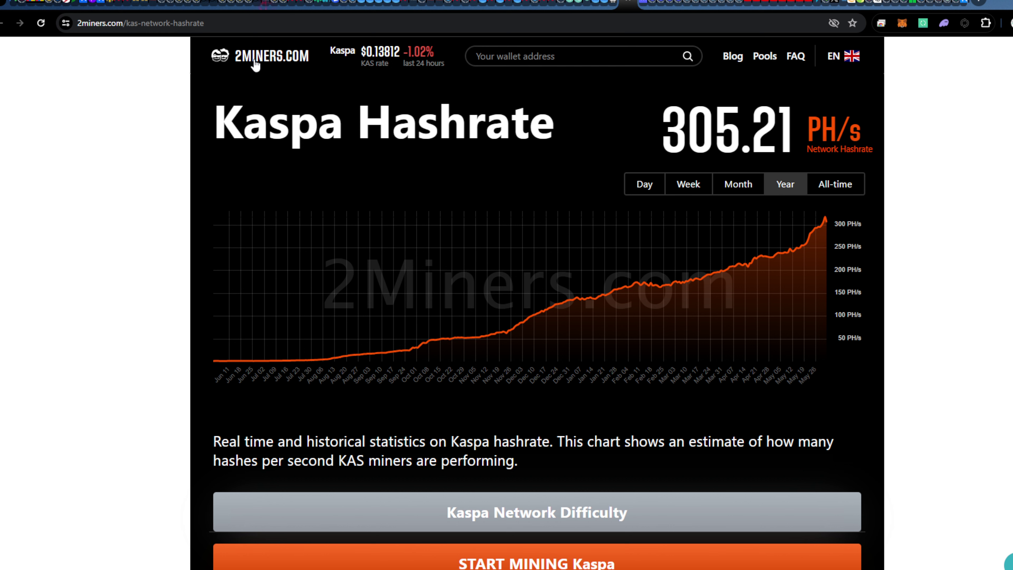
left_click(41, 24)
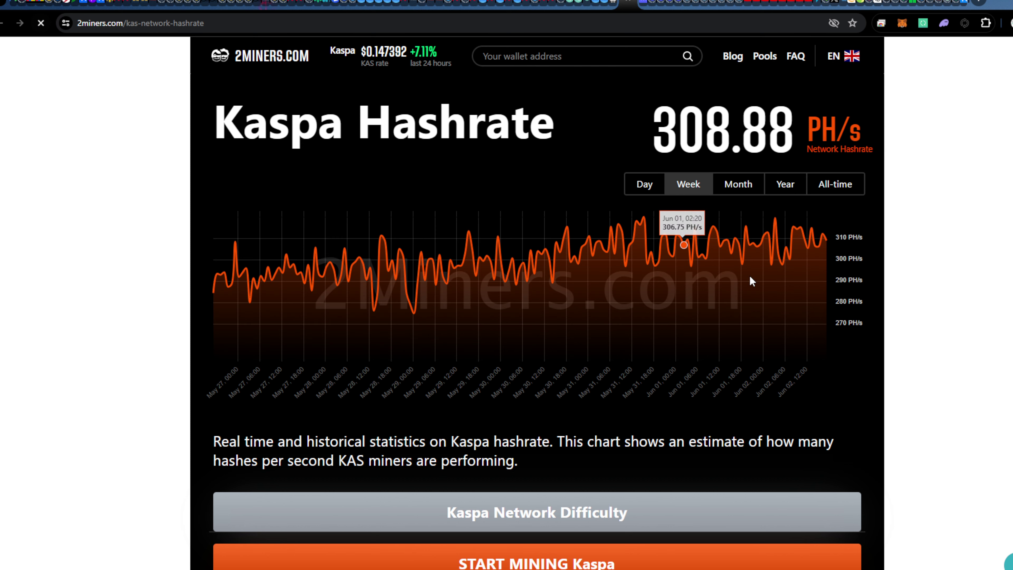
left_click(738, 186)
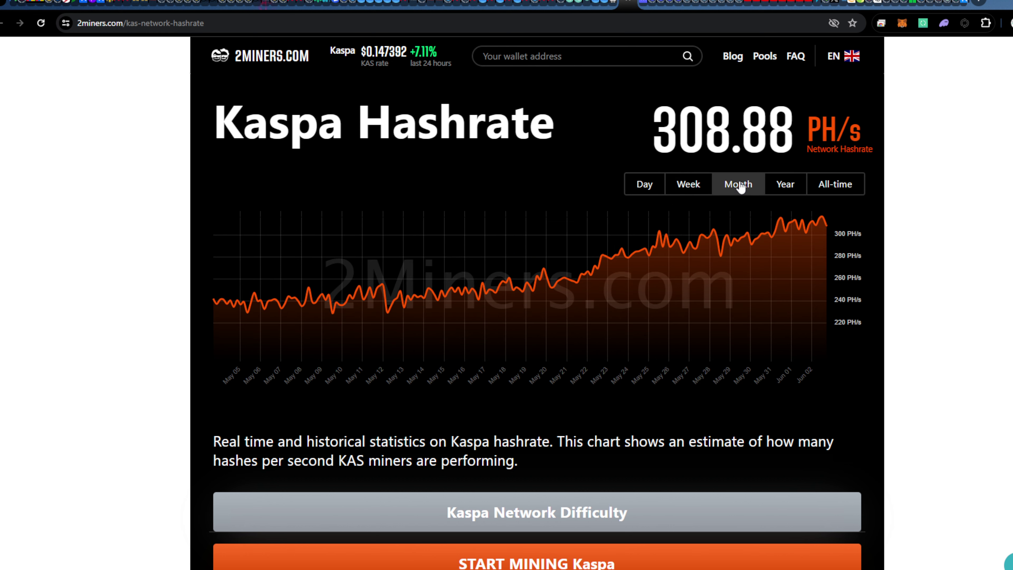
left_click(785, 185)
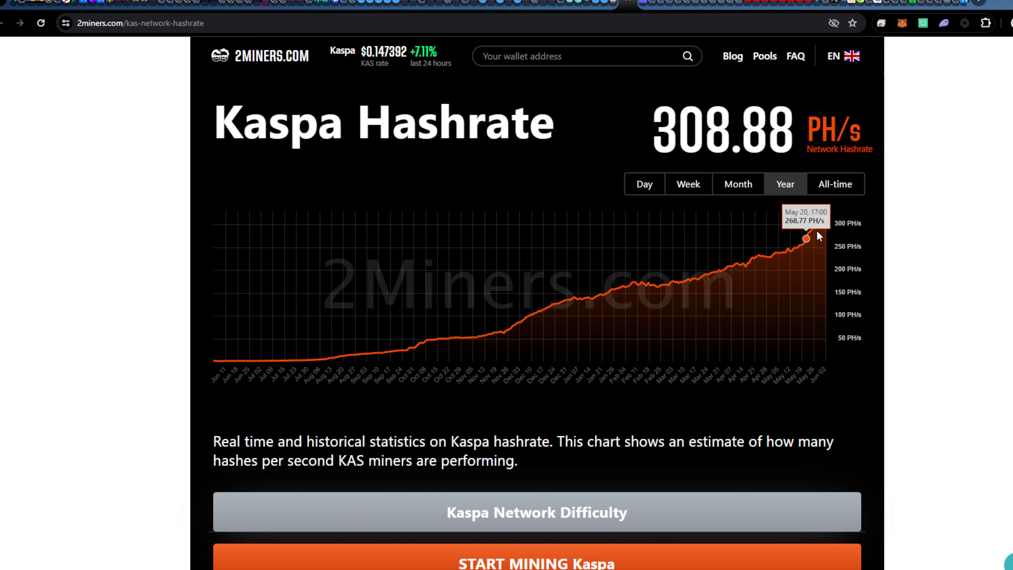
mouse_move(825, 227)
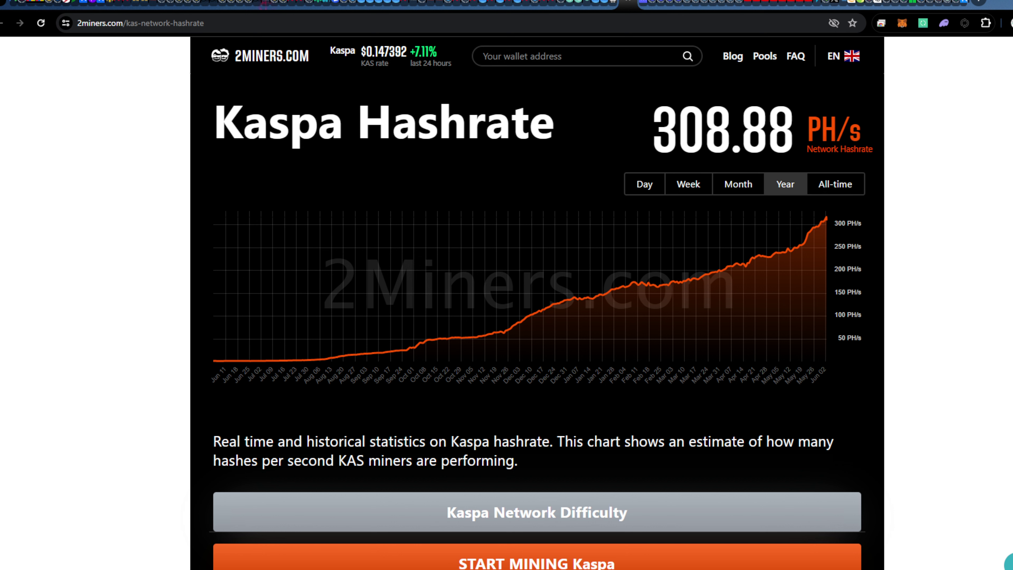
Step: Check the breakeven calculator's Daily Hashrate Increase figure, then go to the IceRiver shop listing
left_click(589, 3)
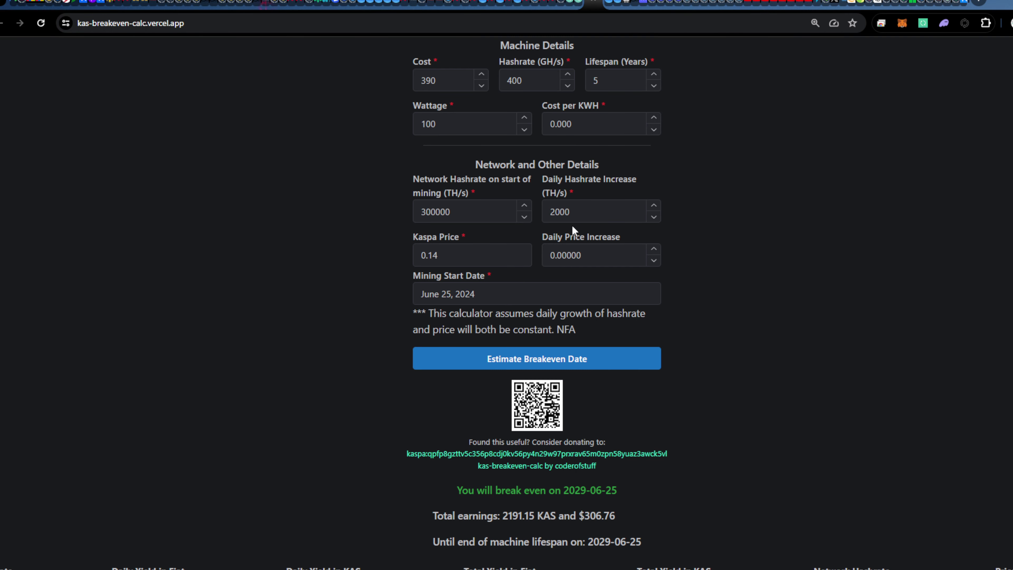
left_click_drag(556, 211, 596, 209)
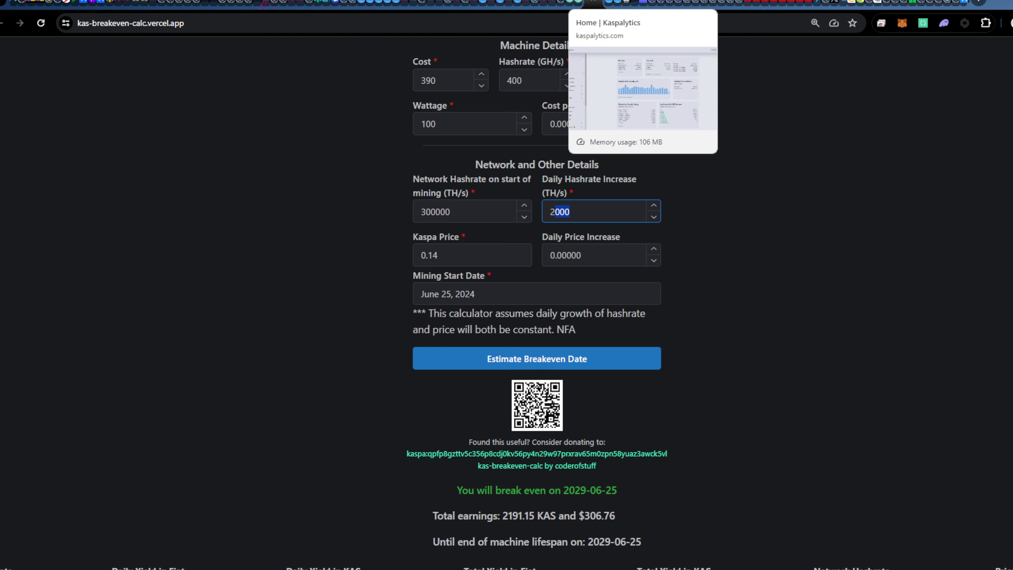
left_click(602, 2)
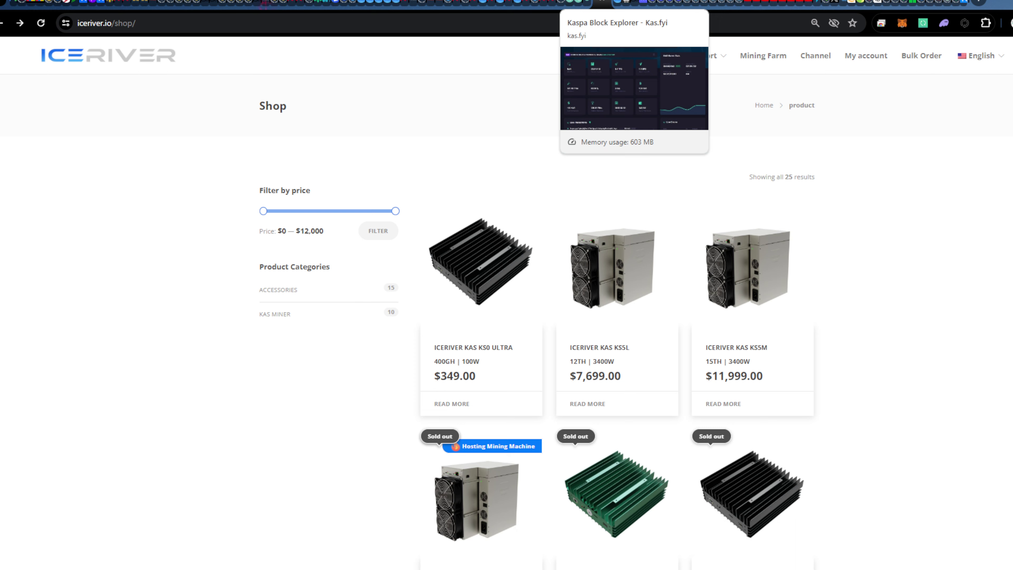
Step: Leave the IceRiver shop for the Kas.fyi dashboard showing a 301.44 PH/s hashrate
left_click(574, 2)
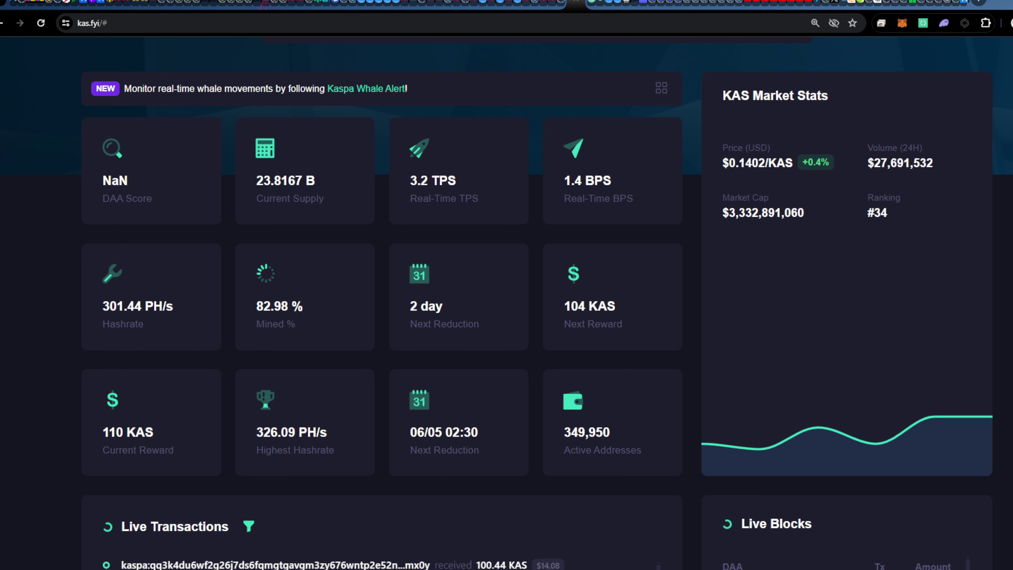
Step: Cycle through the calculator, Kaspalytics and Kas.fyi tabs, then switch to the Excel ASIC ROI workbook
key("ctrl+Tab")
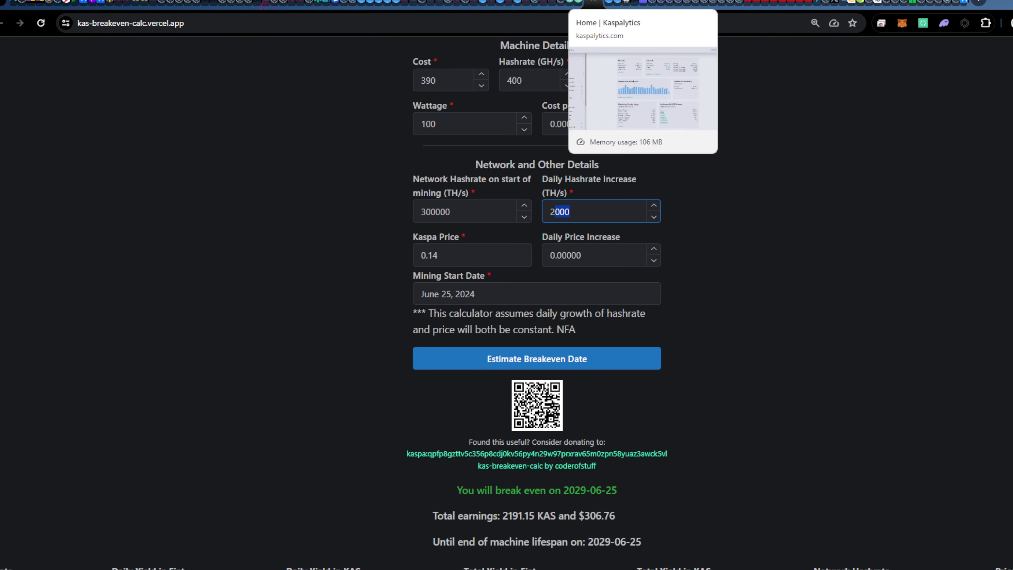
left_click(573, 4)
left_click(565, 4)
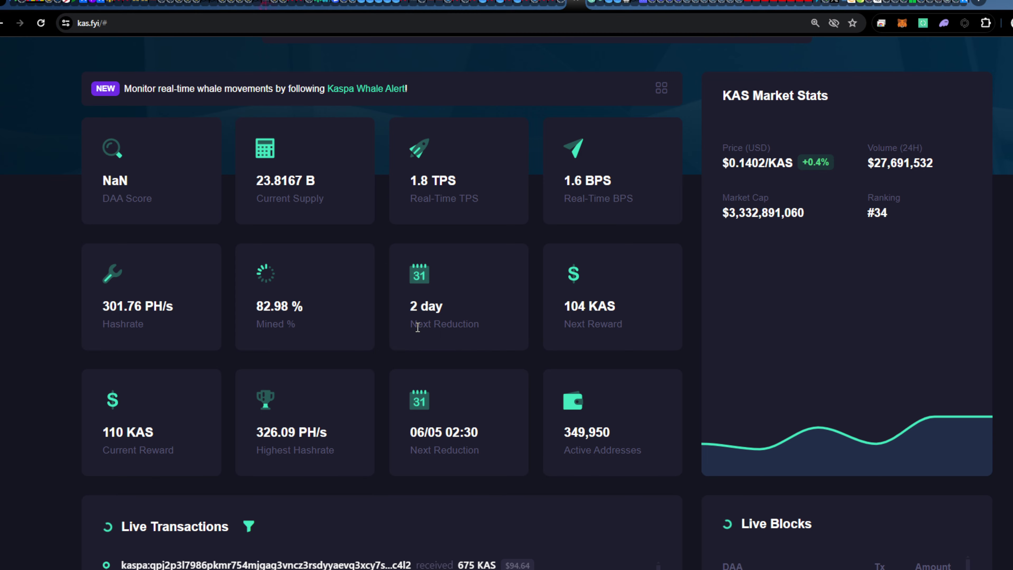
key("alt+Tab")
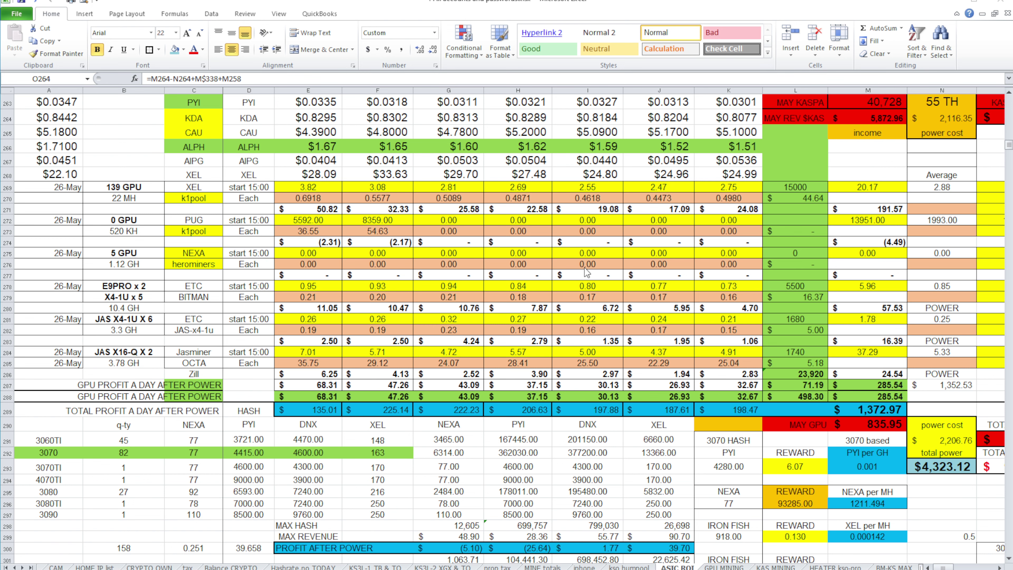
Step: Inspect the KS0 x 6 K1P daily yields E232:K232, the B233 entry and the 2540226.66 total in M232
scroll(646, 285, "up", 6)
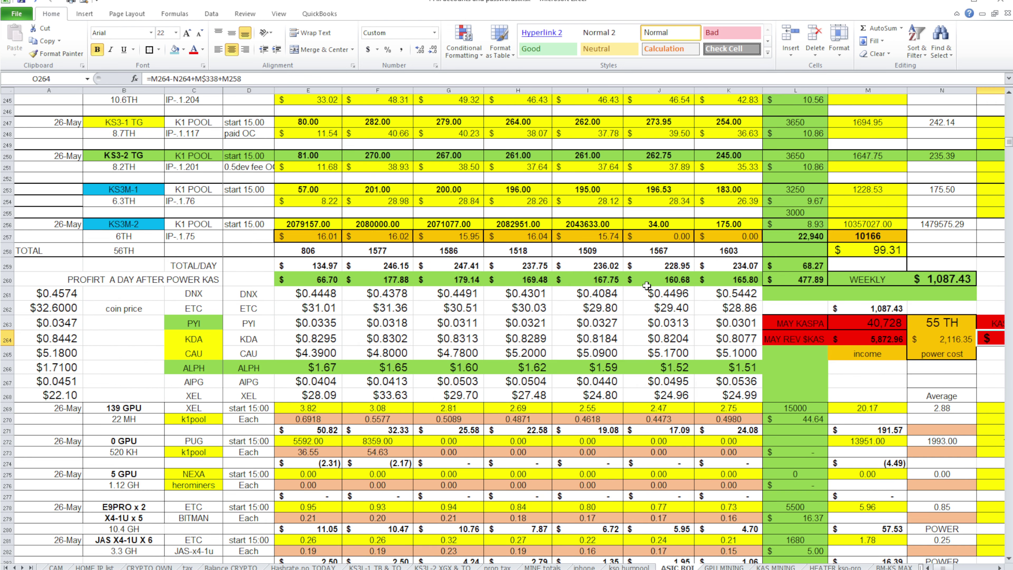
scroll(646, 285, "down", 3)
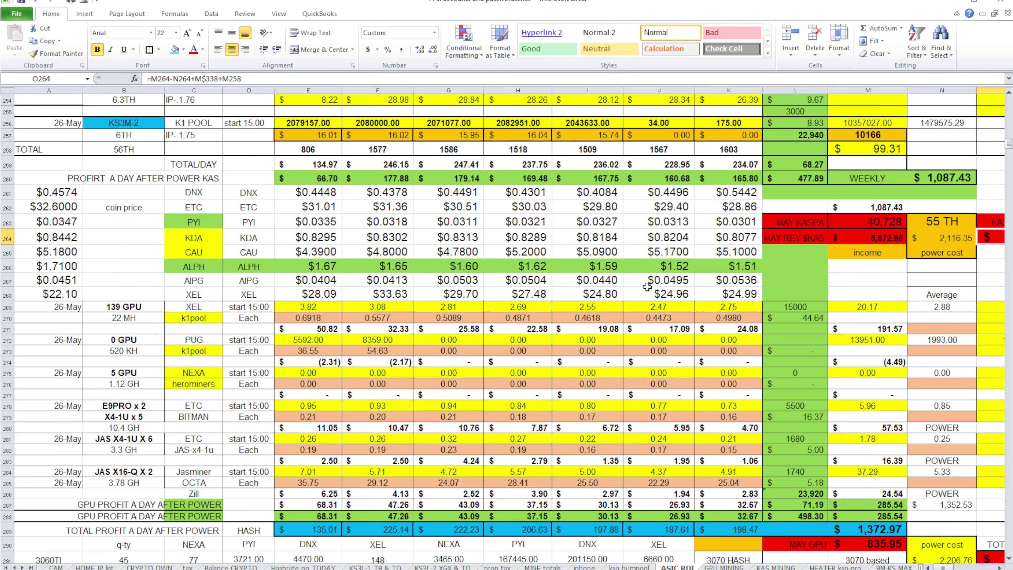
scroll(647, 286, "up", 3)
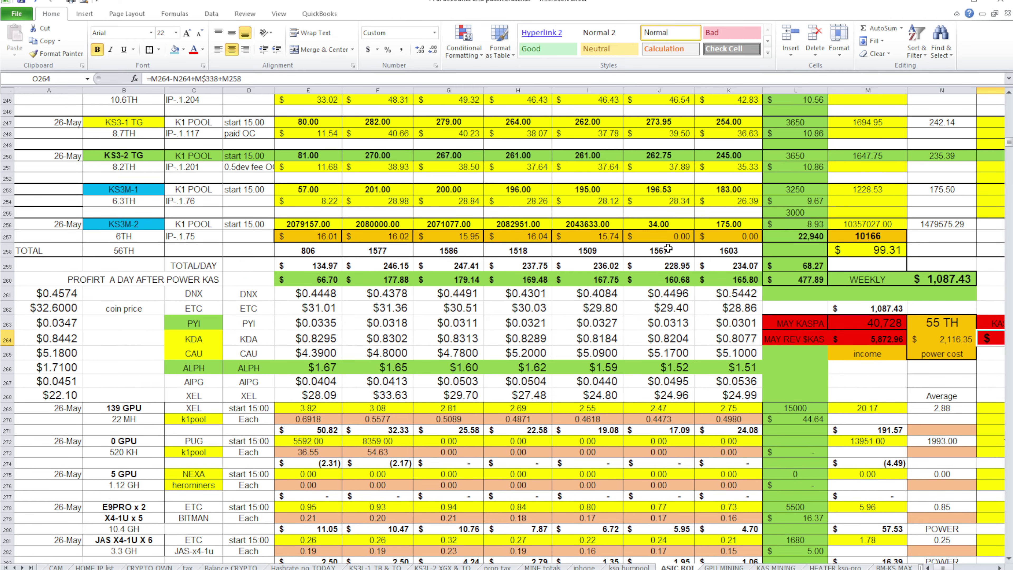
scroll(559, 299, "up", 6)
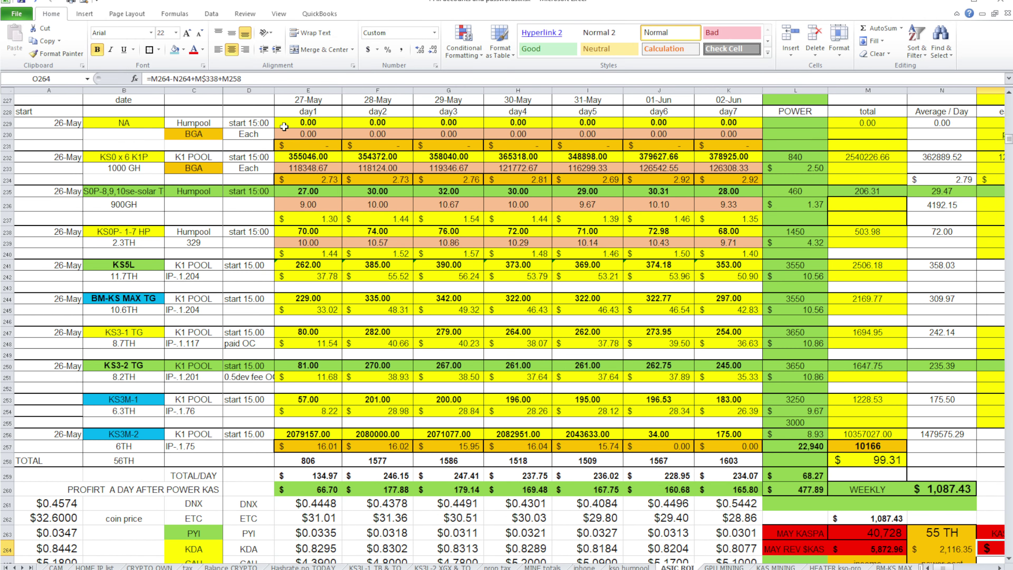
left_click_drag(309, 156, 748, 155)
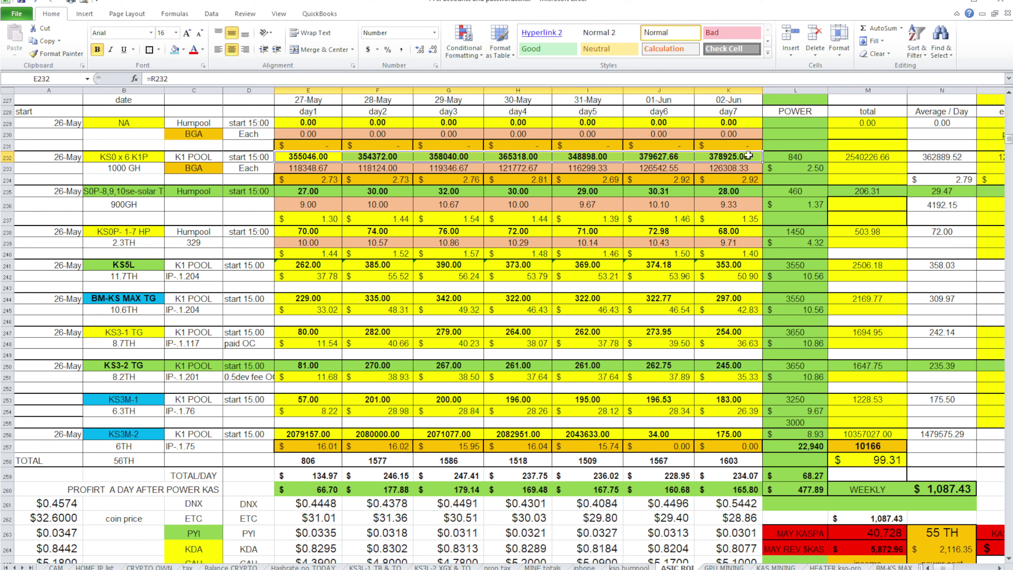
left_click(138, 174)
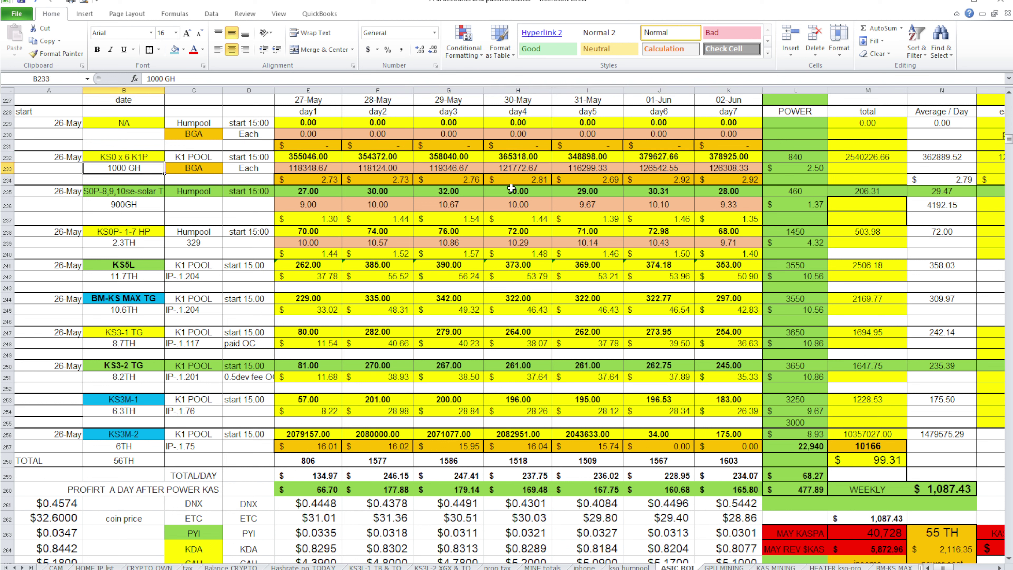
left_click(871, 156)
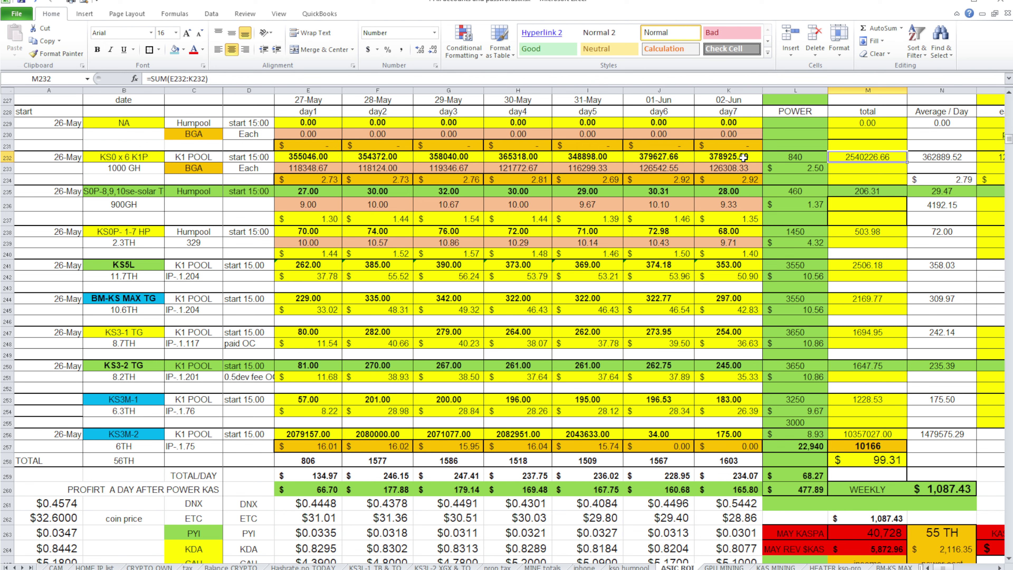
left_click_drag(745, 157, 319, 156)
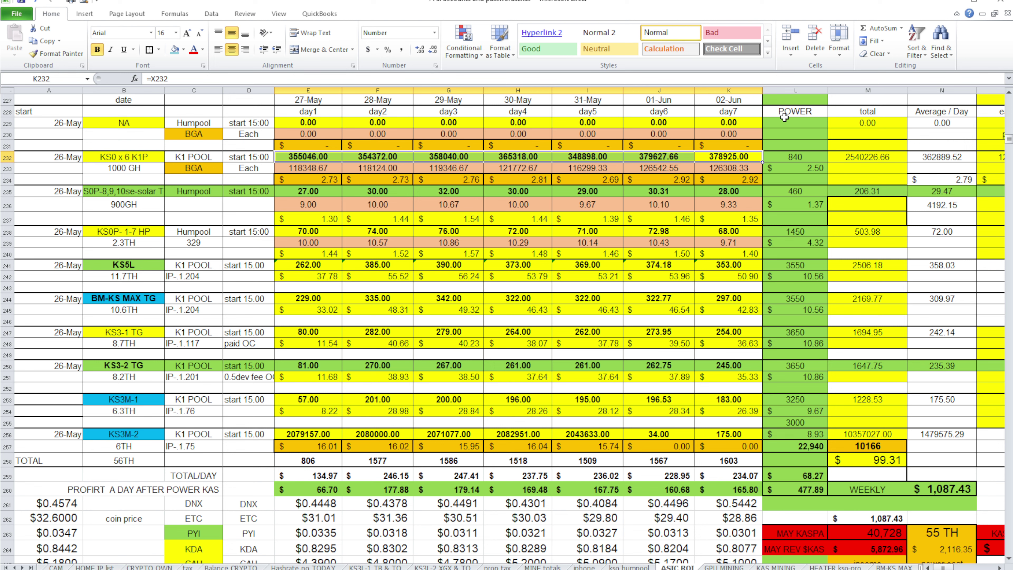
Step: Recheck the KS0 row: the E233 per-day formula, the M232 total, the B233 entry and E232:K232
left_click(295, 170)
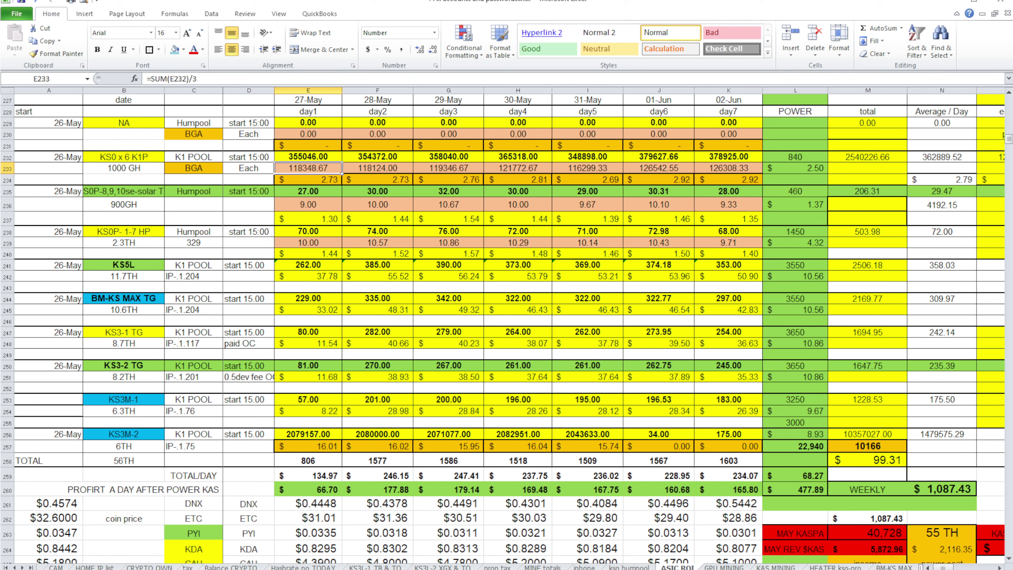
left_click(855, 155)
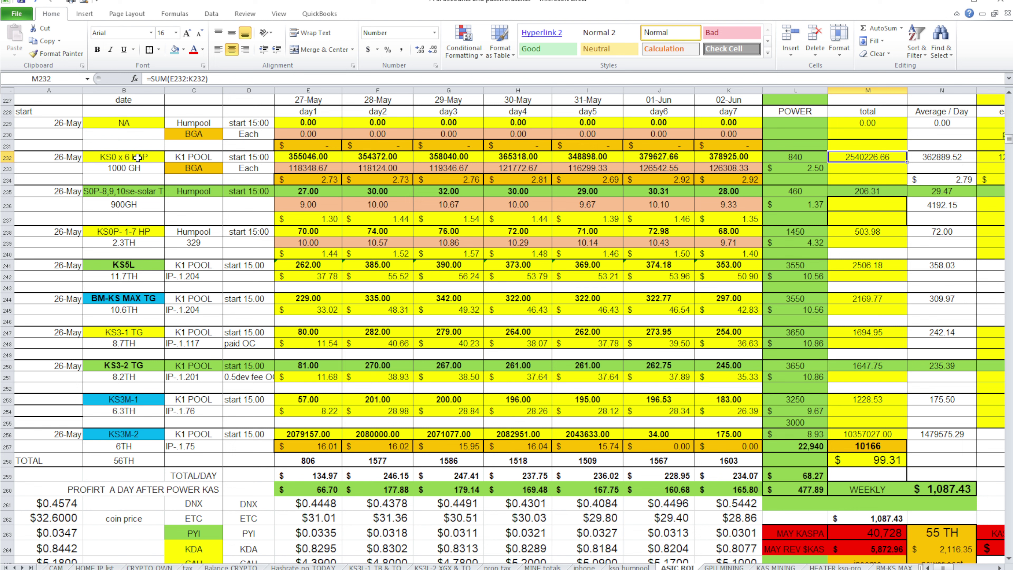
left_click(133, 168)
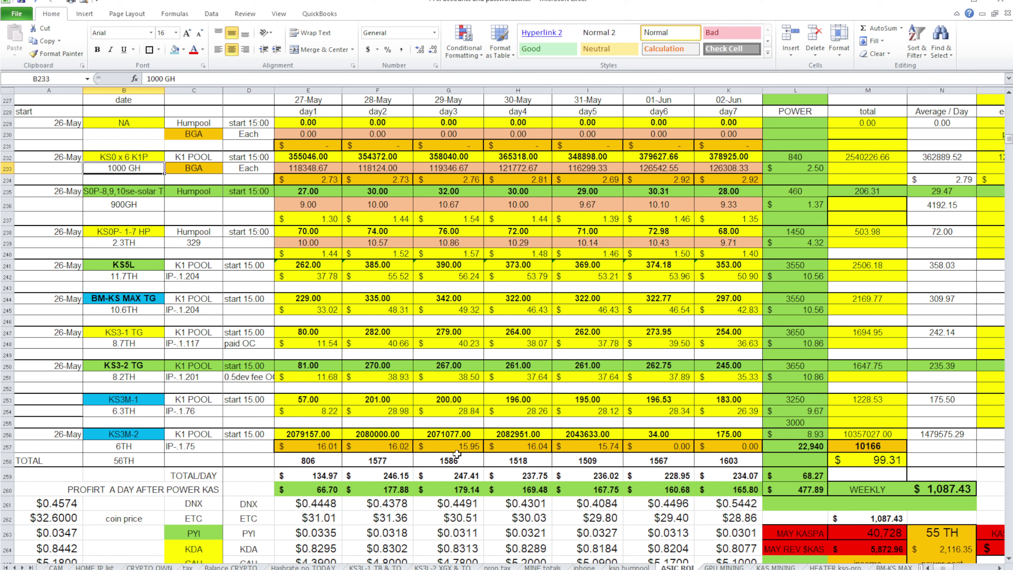
left_click_drag(308, 156, 743, 157)
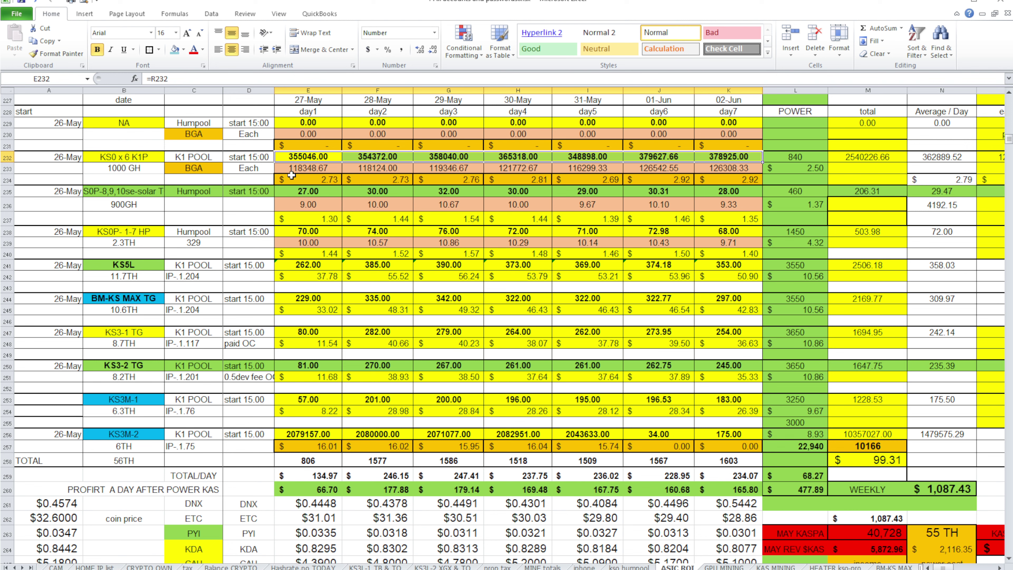
Step: Review row 235's seven daily yields for the S0P solar Humpool miner and its 206.31 total in M235
left_click(318, 194)
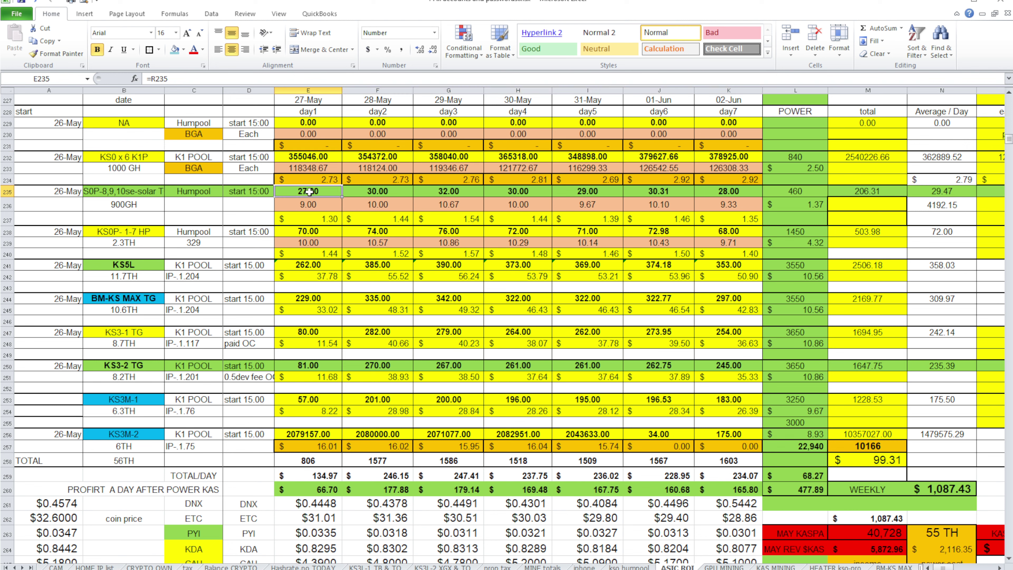
left_click_drag(309, 192, 731, 195)
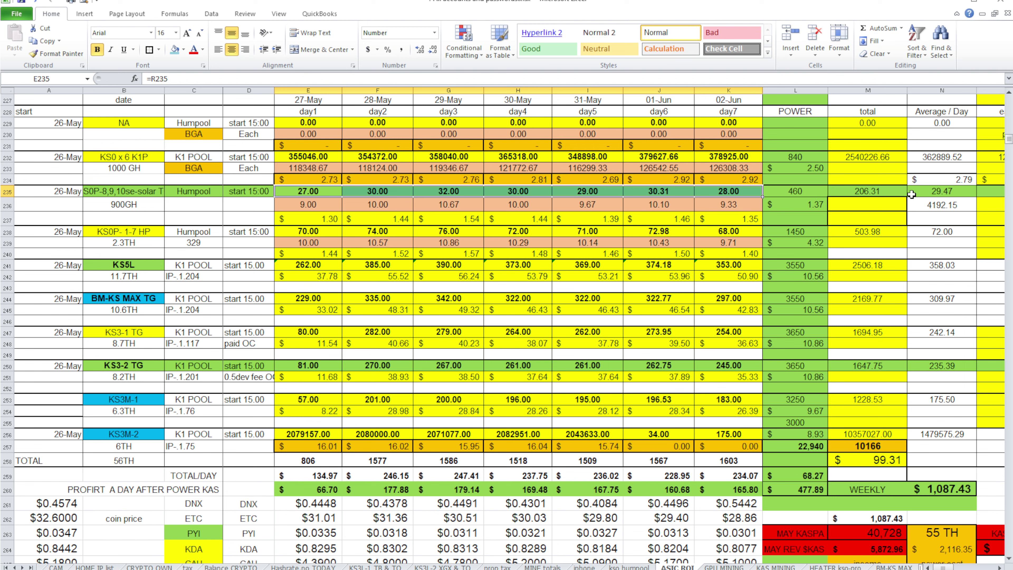
left_click(870, 194)
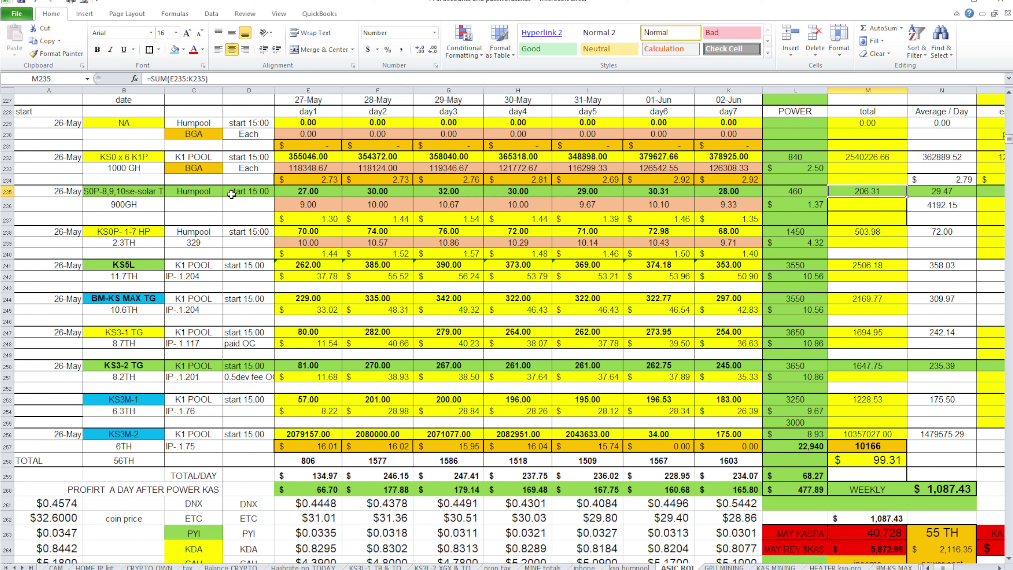
left_click_drag(303, 192, 703, 187)
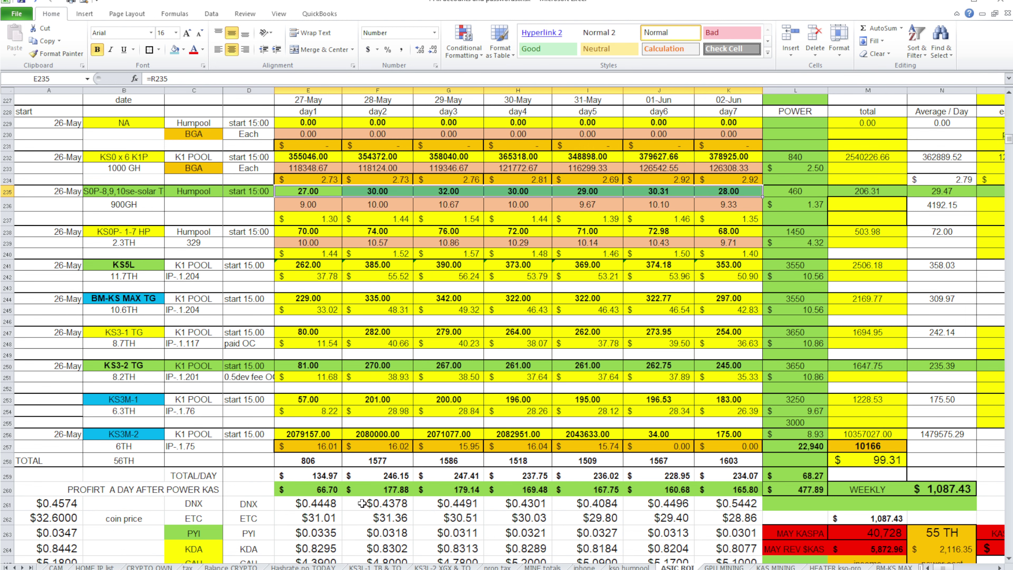
Step: Bring Kas.fyi forward to read $0.1324/KAS, 301.00 PH/s and a 110 KAS reward
left_click(283, 569)
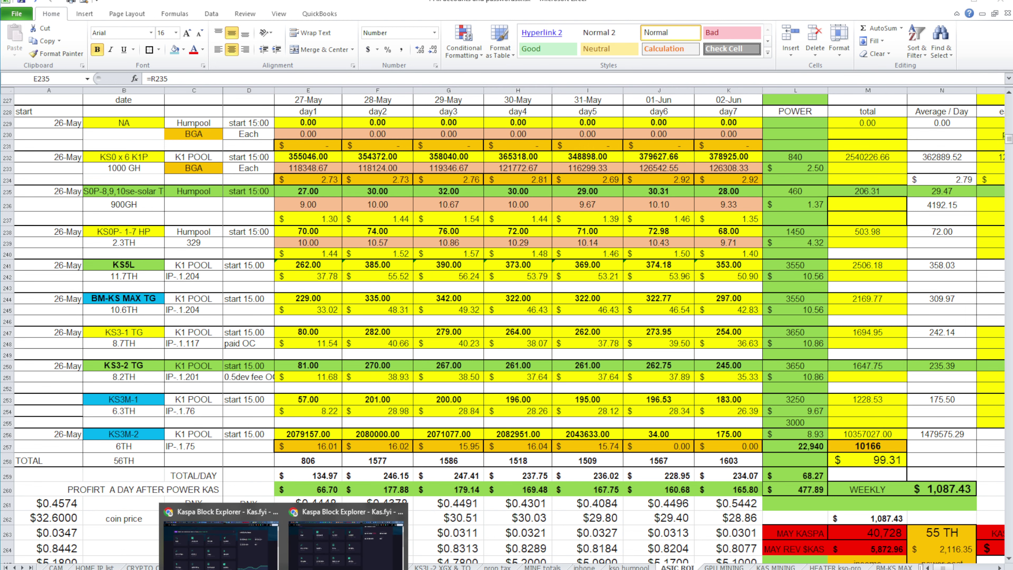
left_click(345, 541)
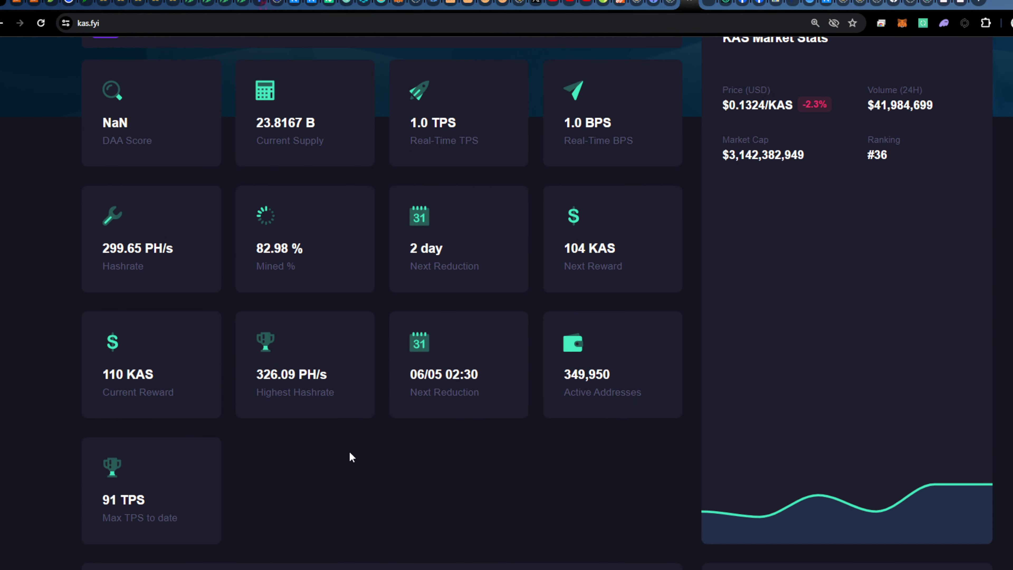
mouse_move(283, 569)
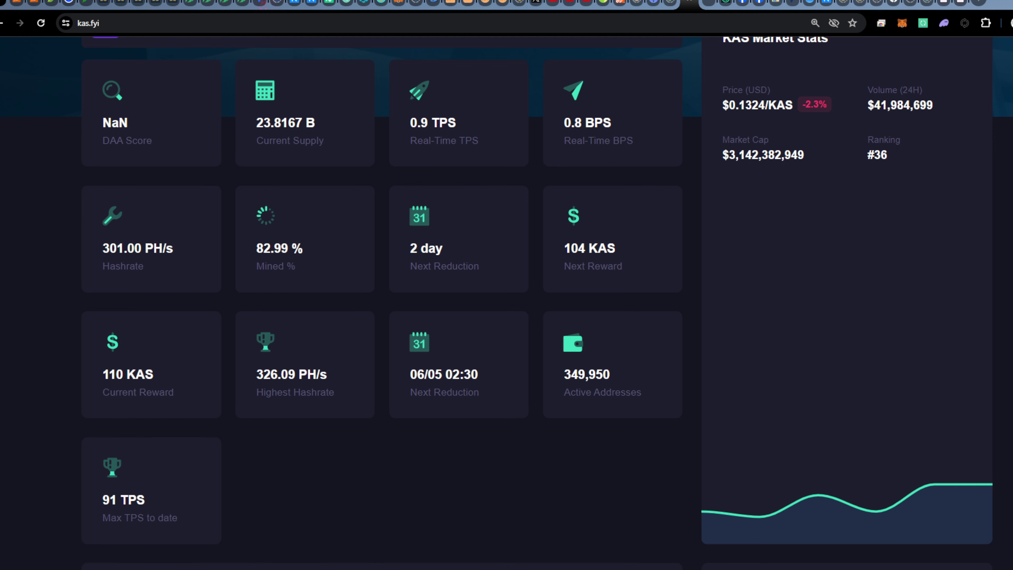
key("alt+Tab")
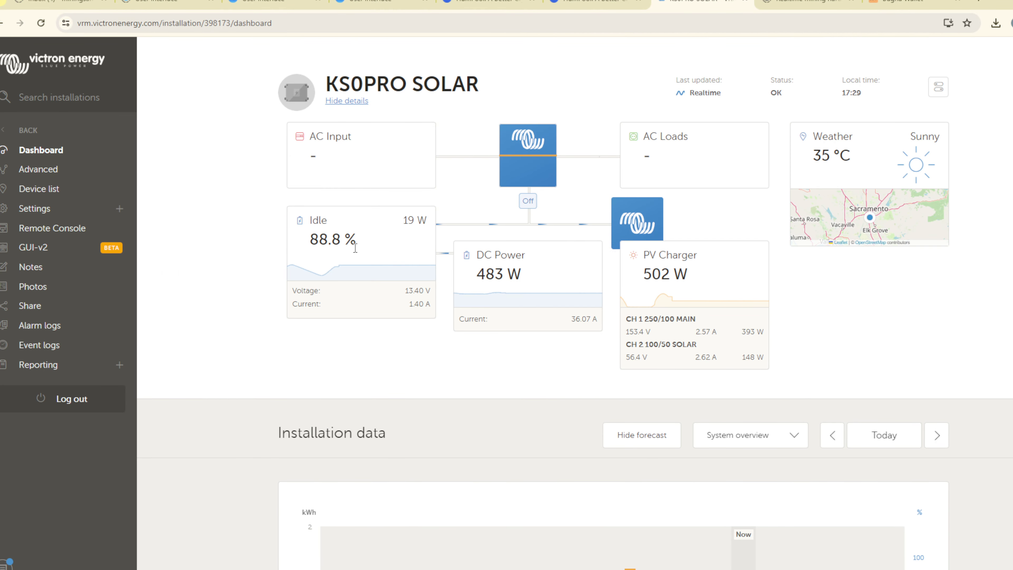
Step: Scroll the KS0PRO SOLAR dashboard to today's chart: 10.8 kWh solar and 8.2 kWh consumption
scroll(377, 266, "down", 3)
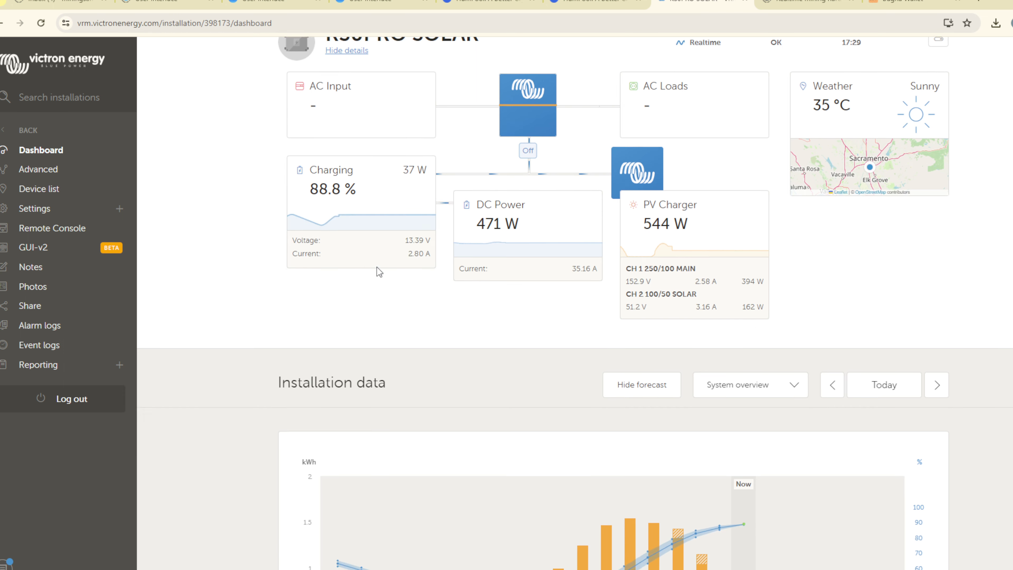
scroll(377, 267, "down", 4)
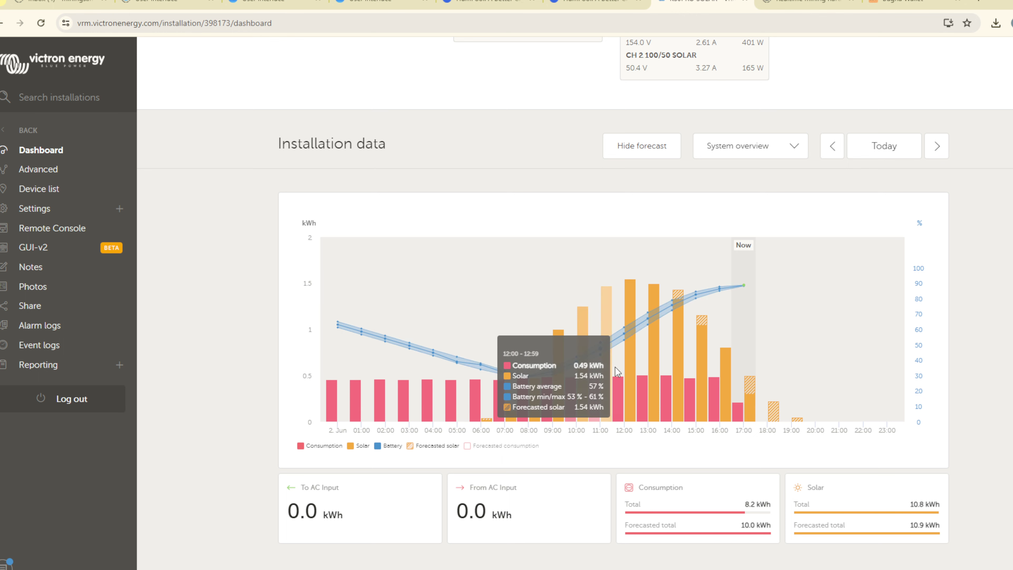
scroll(621, 367, "up", 4)
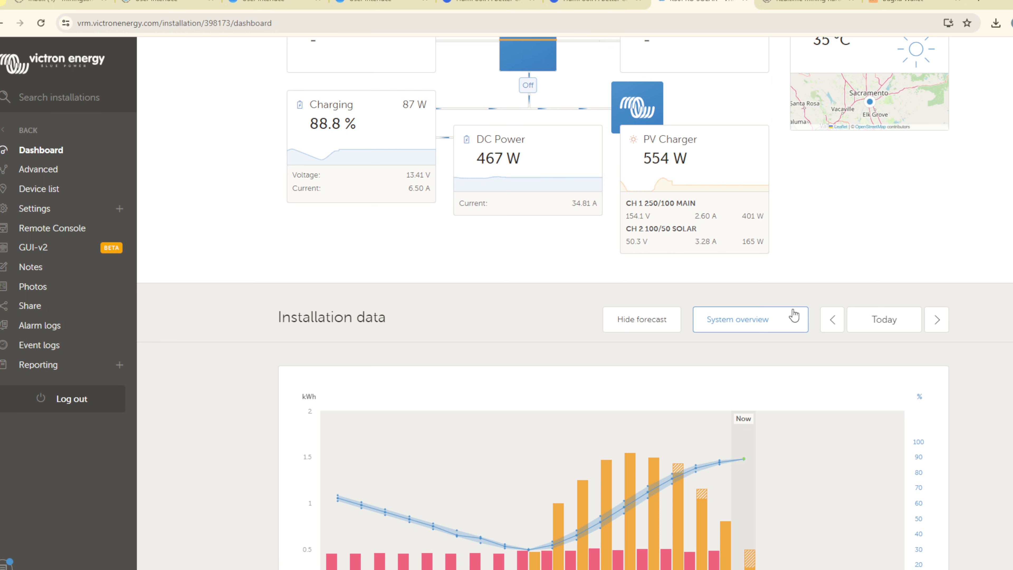
scroll(940, 333, "down", 4)
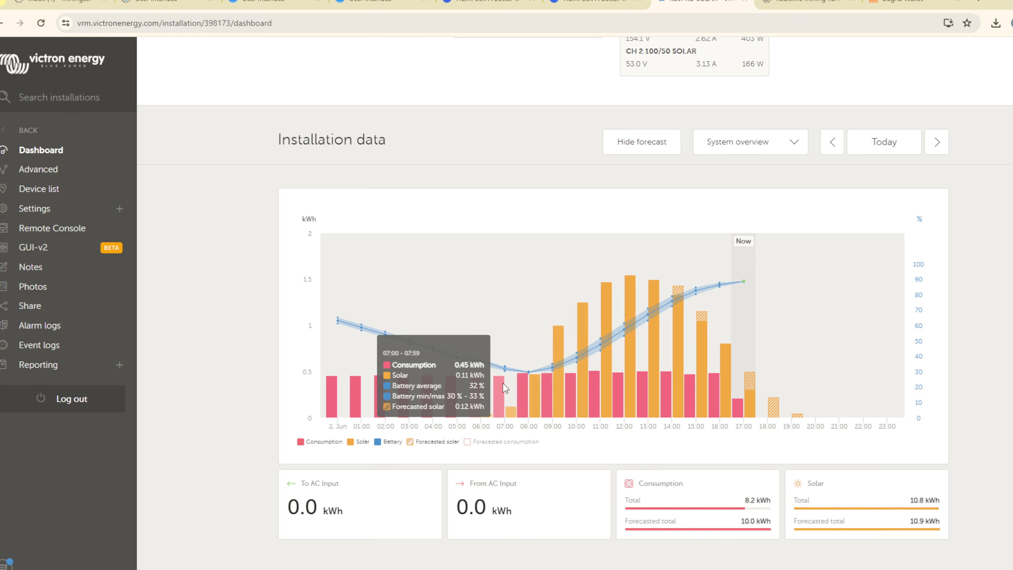
mouse_move(517, 375)
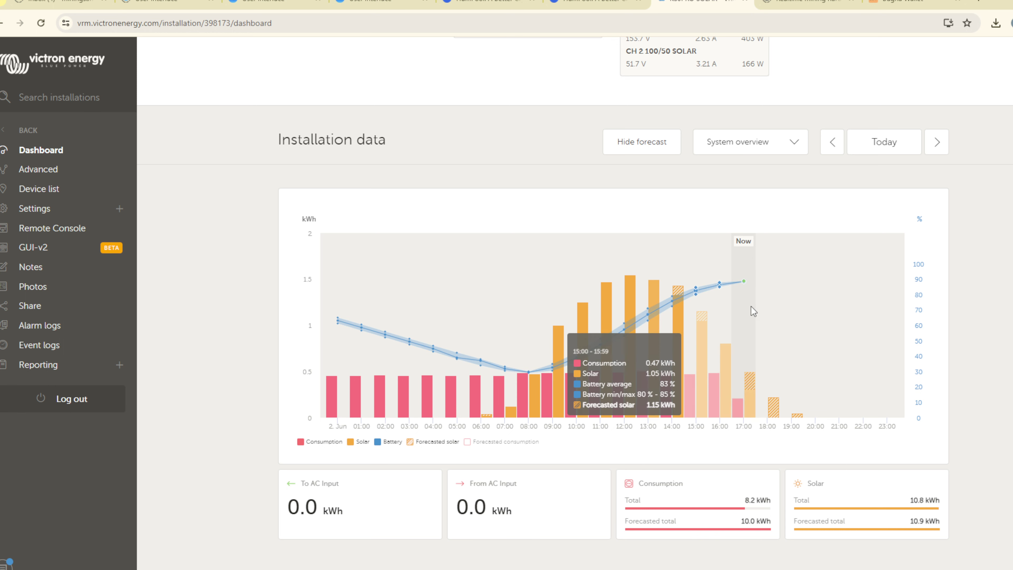
mouse_move(747, 281)
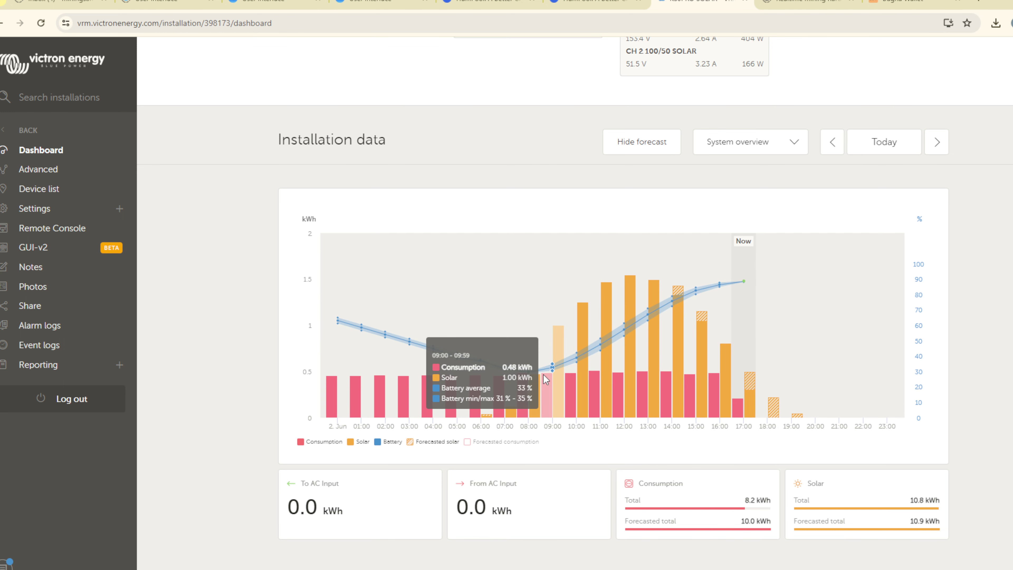
mouse_move(603, 375)
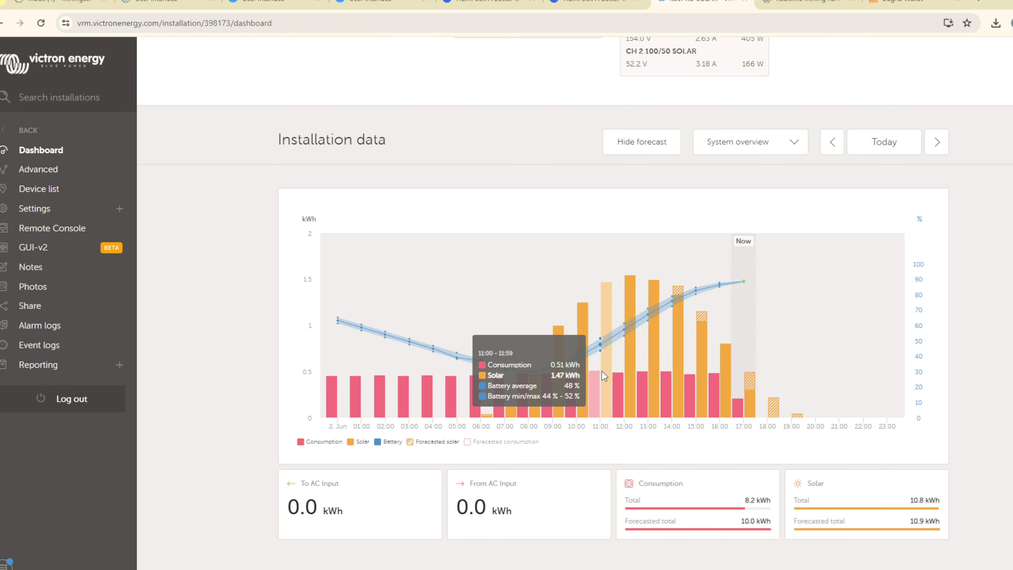
scroll(642, 373, "up", 5)
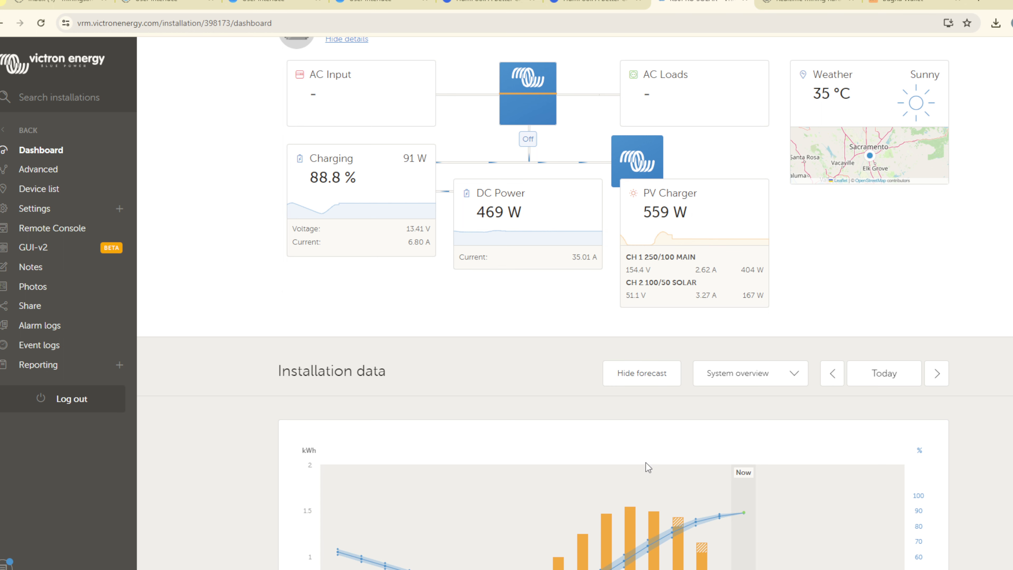
mouse_move(635, 523)
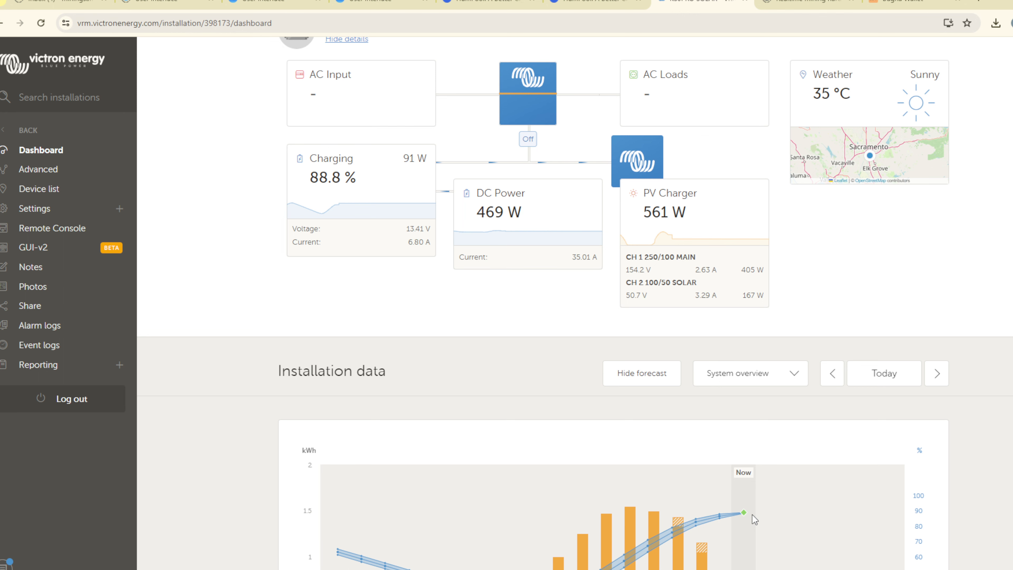
scroll(752, 514, "down", 3)
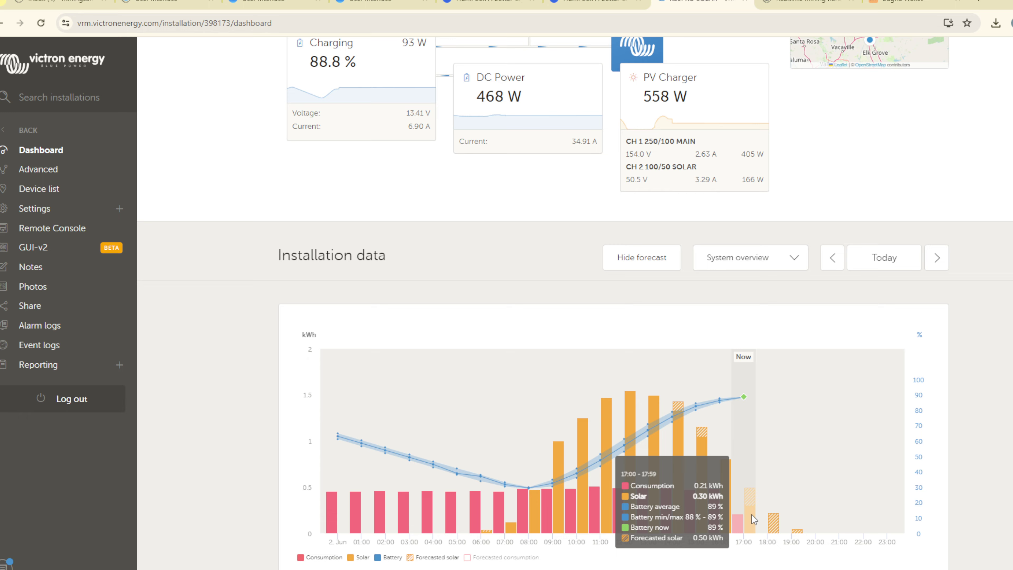
scroll(744, 510, "up", 5)
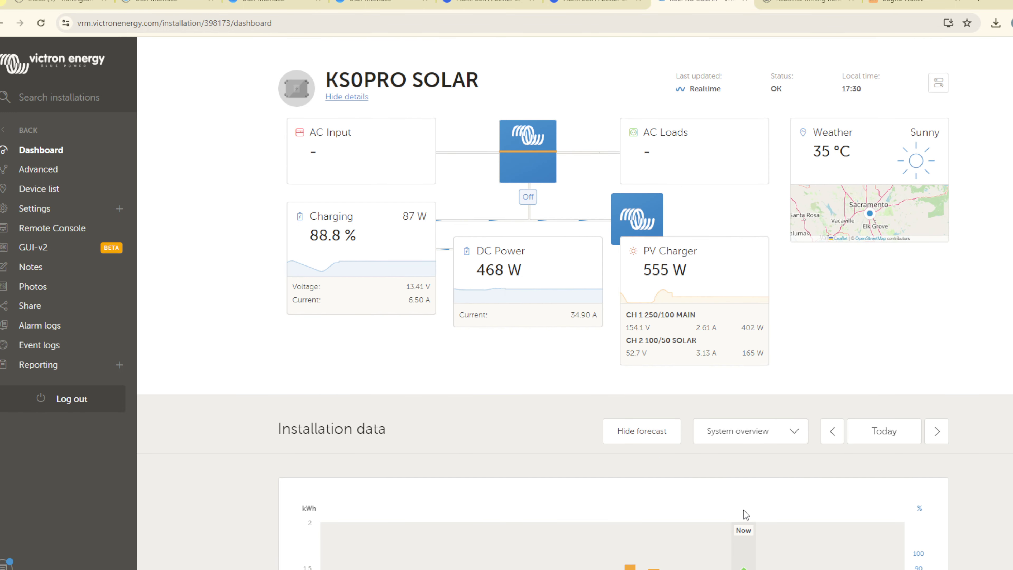
scroll(746, 515, "down", 3)
scroll(745, 514, "up", 3)
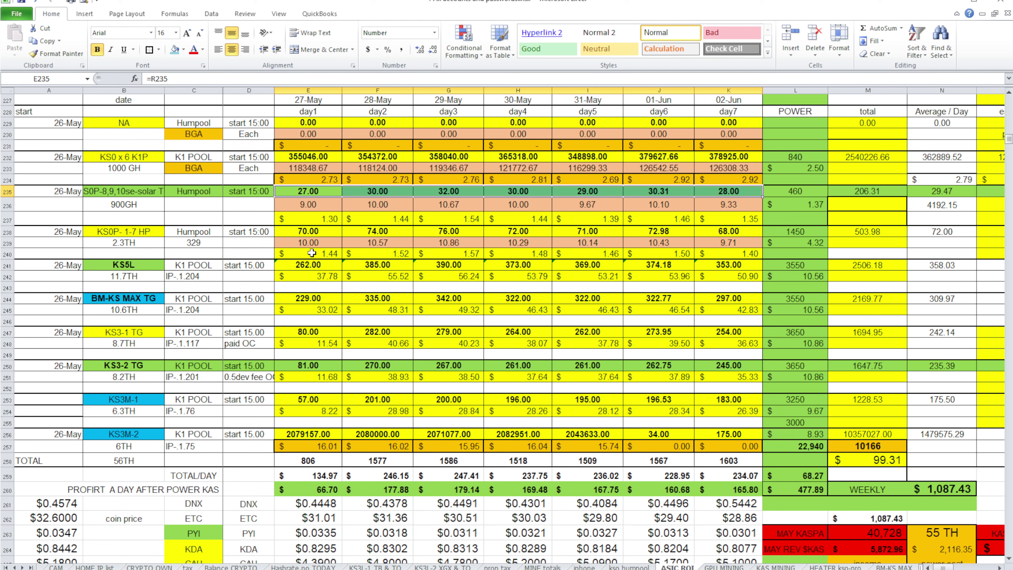
left_click_drag(314, 231, 288, 411)
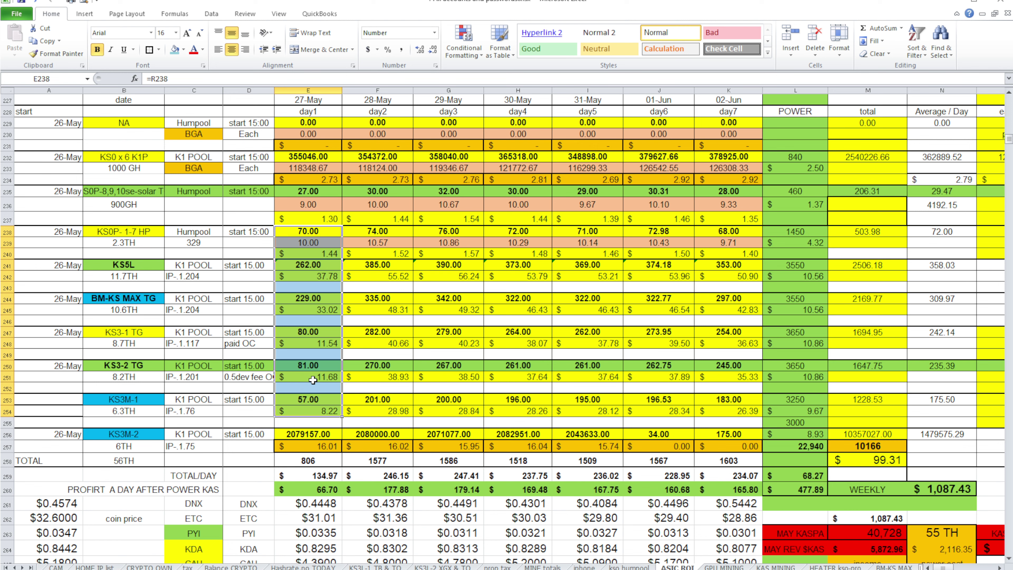
left_click(310, 335)
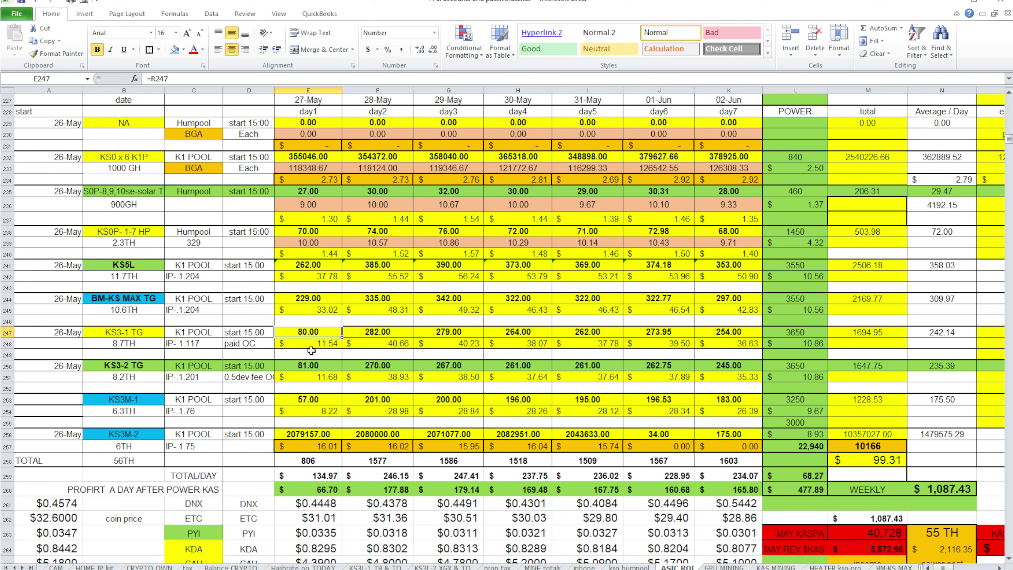
left_click(311, 367)
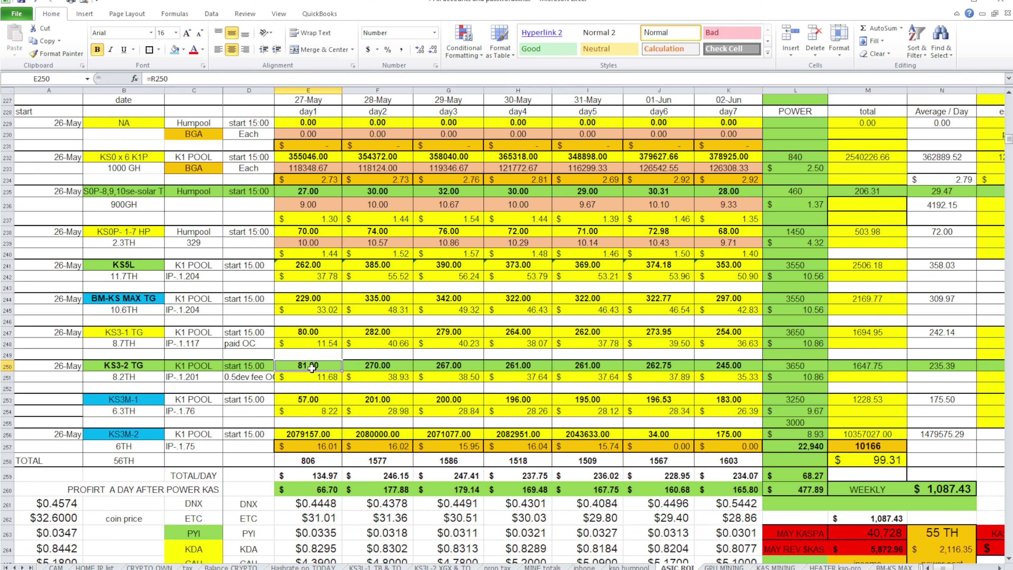
left_click(377, 460)
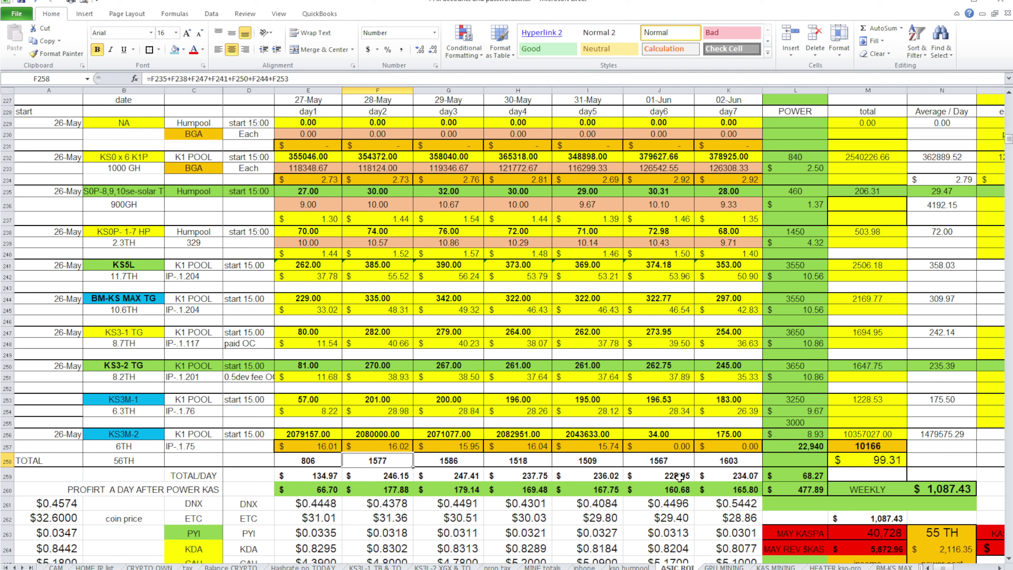
left_click(677, 463)
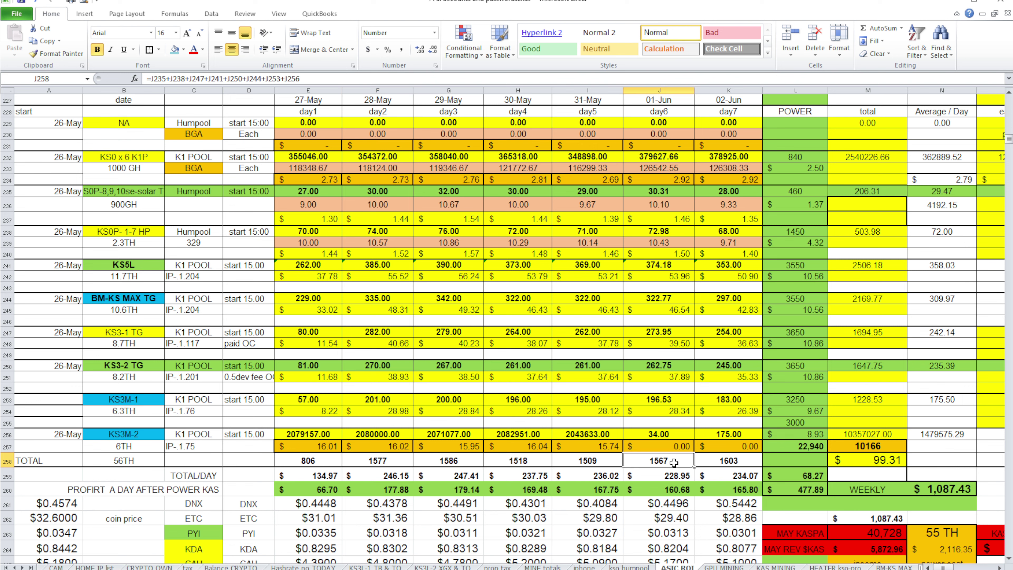
left_click(739, 462)
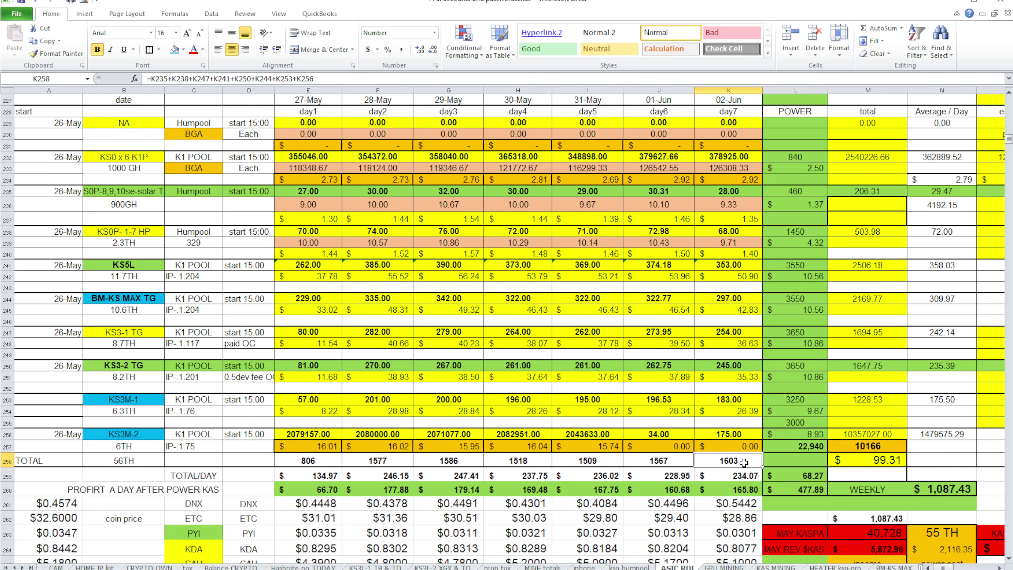
left_click(732, 433)
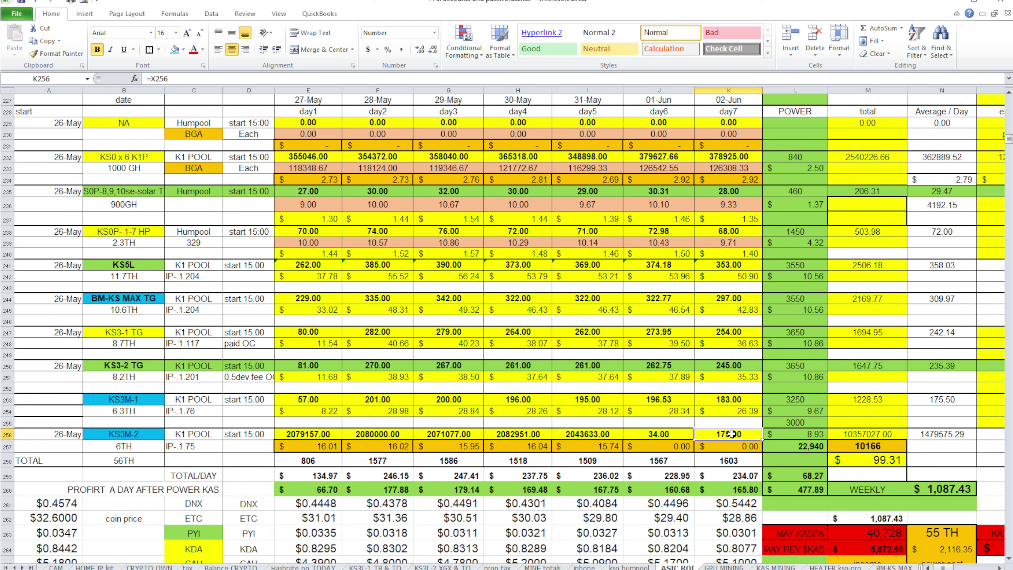
left_click_drag(732, 433, 714, 195)
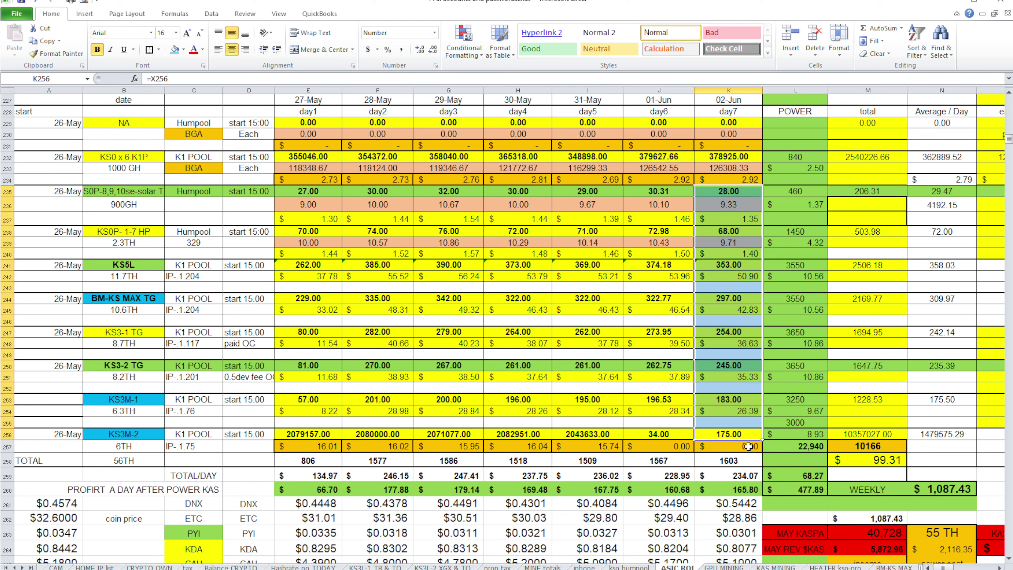
left_click(735, 435)
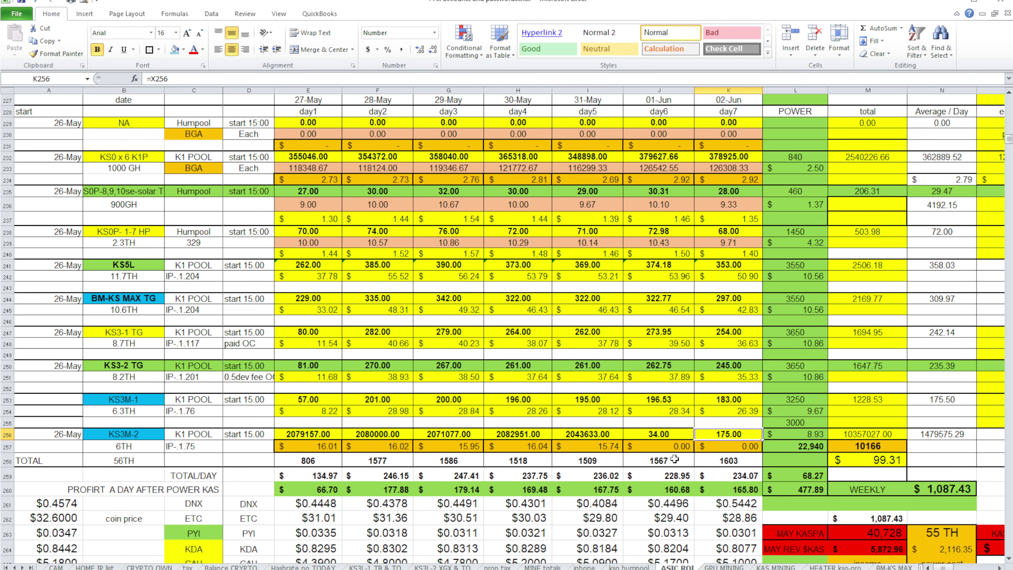
left_click(736, 461)
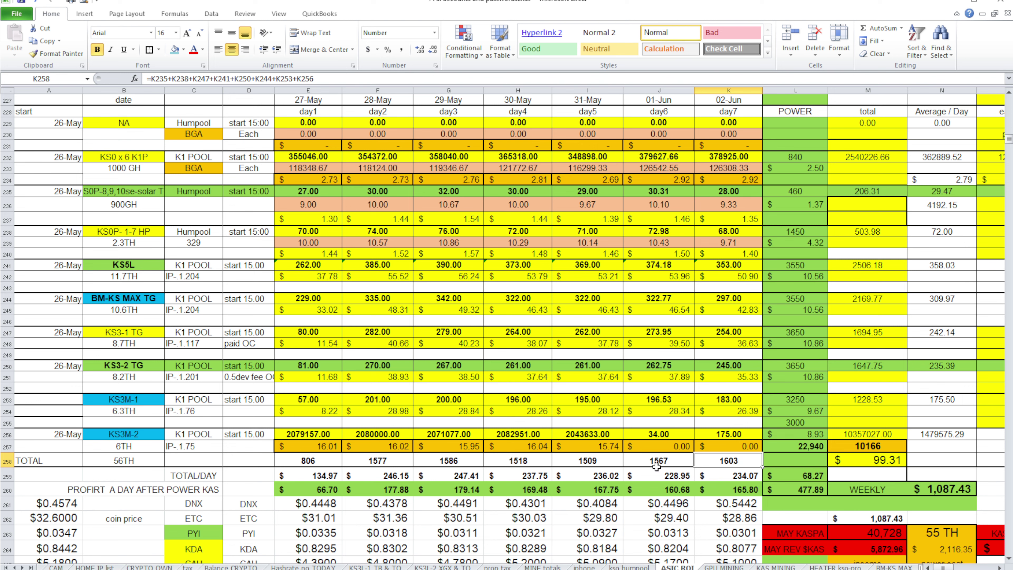
left_click(380, 462)
left_click(671, 460)
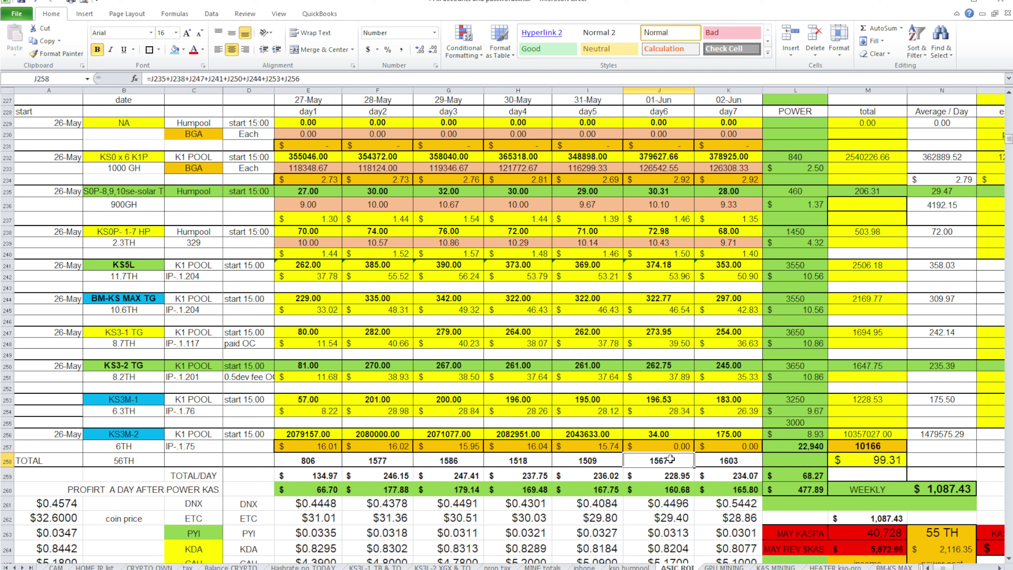
left_click(599, 463)
left_click(389, 462)
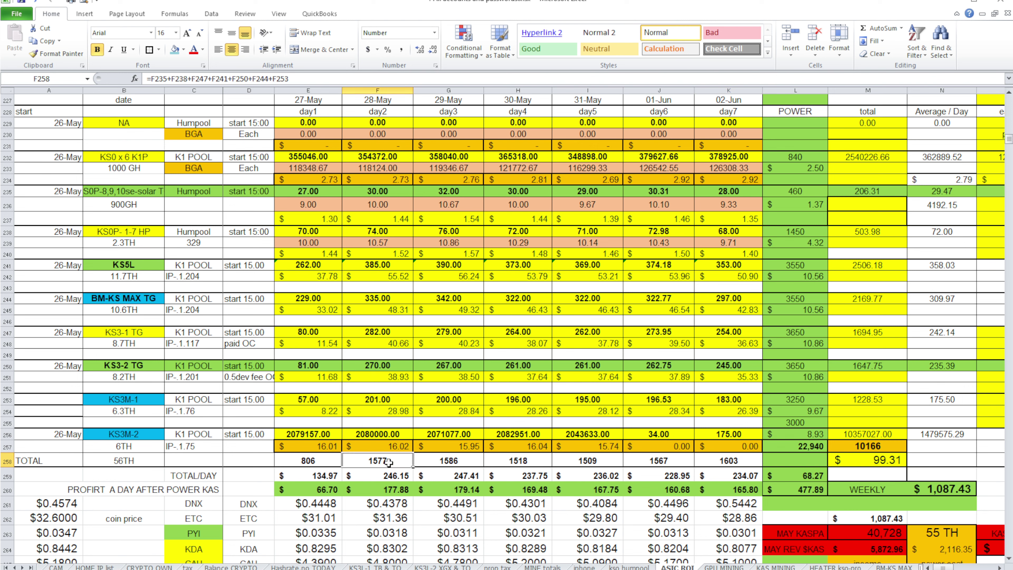
left_click(601, 463)
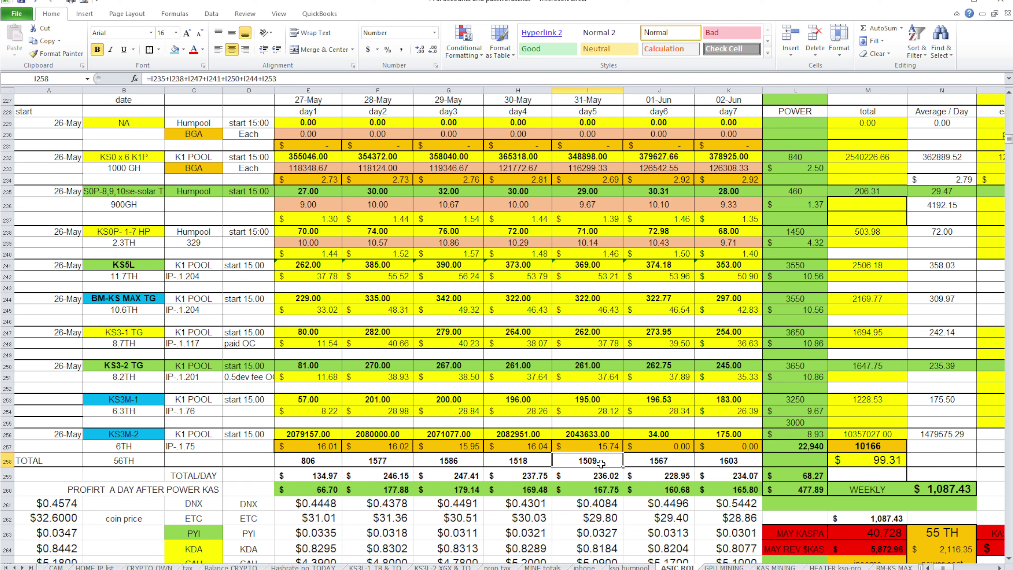
left_click(381, 460)
left_click(586, 463)
scroll(478, 313, "up", 4)
scroll(477, 313, "down", 4)
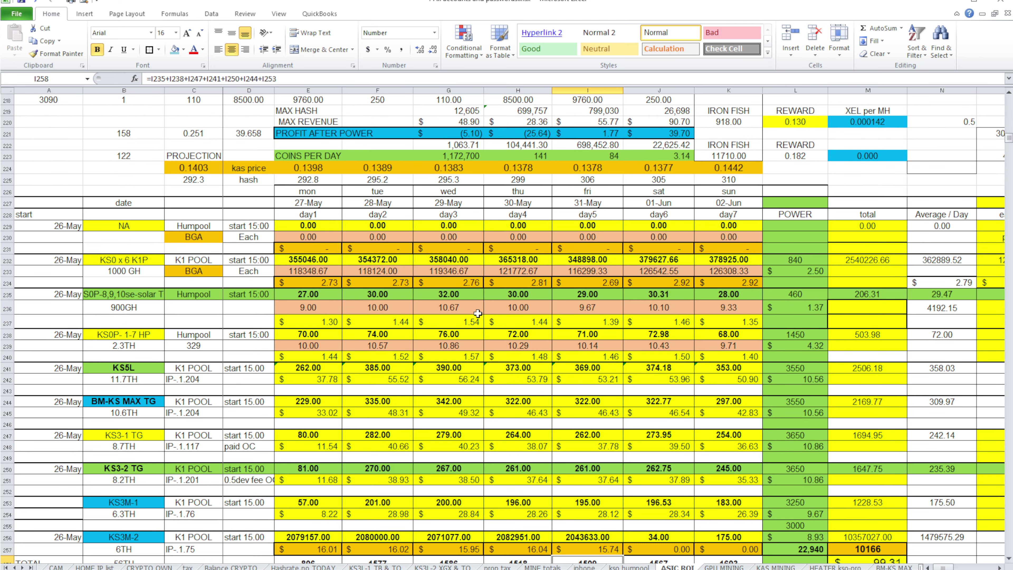
scroll(477, 313, "up", 5)
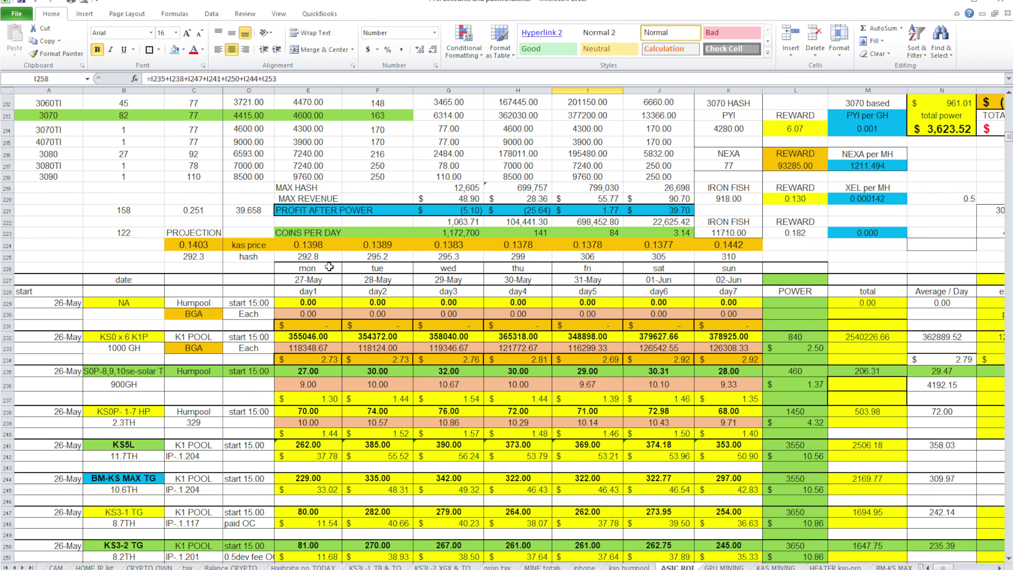
left_click(728, 256)
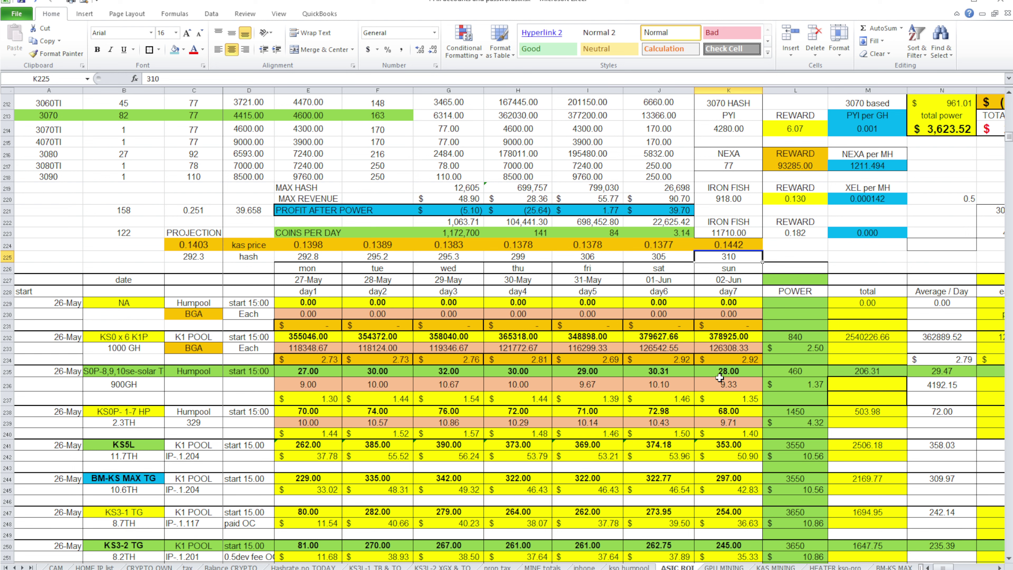
scroll(555, 365, "down", 3)
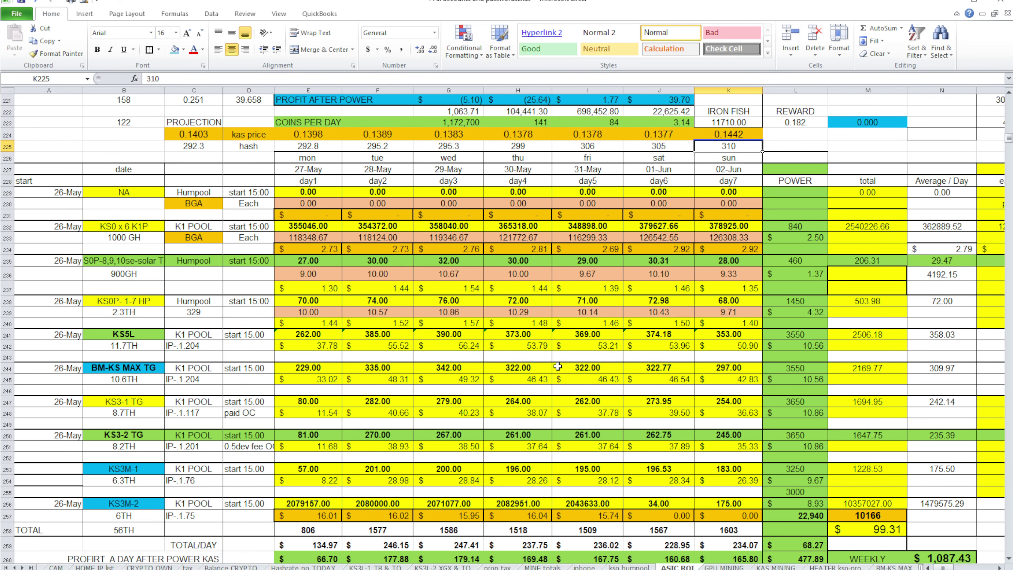
scroll(558, 366, "down", 8)
left_click(880, 323)
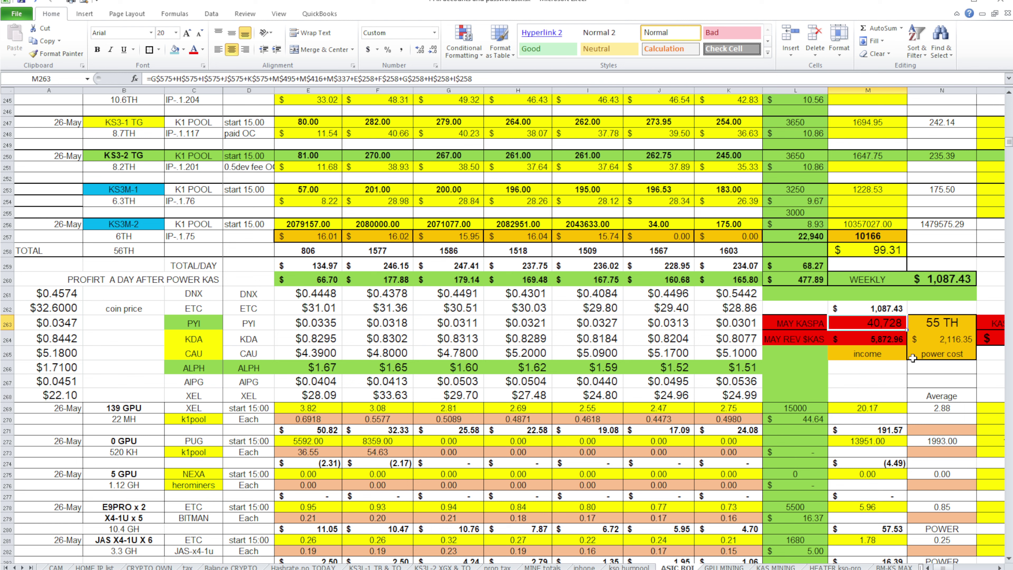
left_click(943, 321)
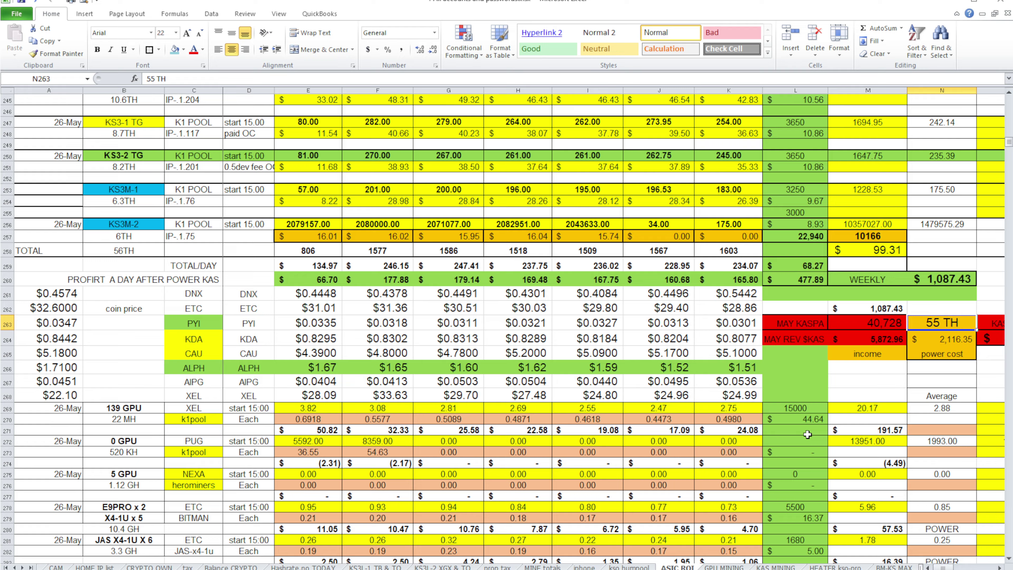
scroll(766, 455, "down", 11)
scroll(766, 455, "down", 9)
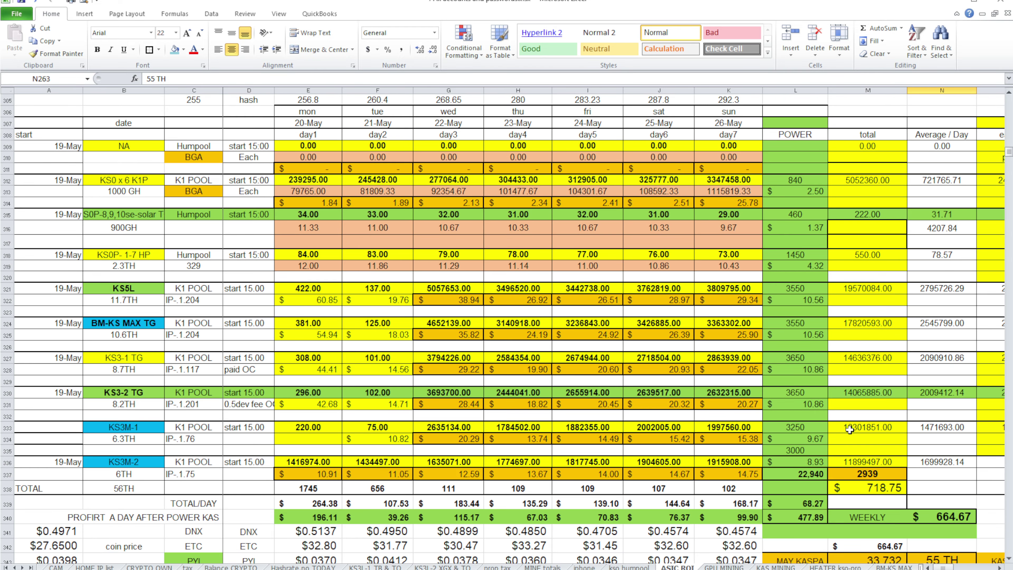
scroll(849, 429, "up", 19)
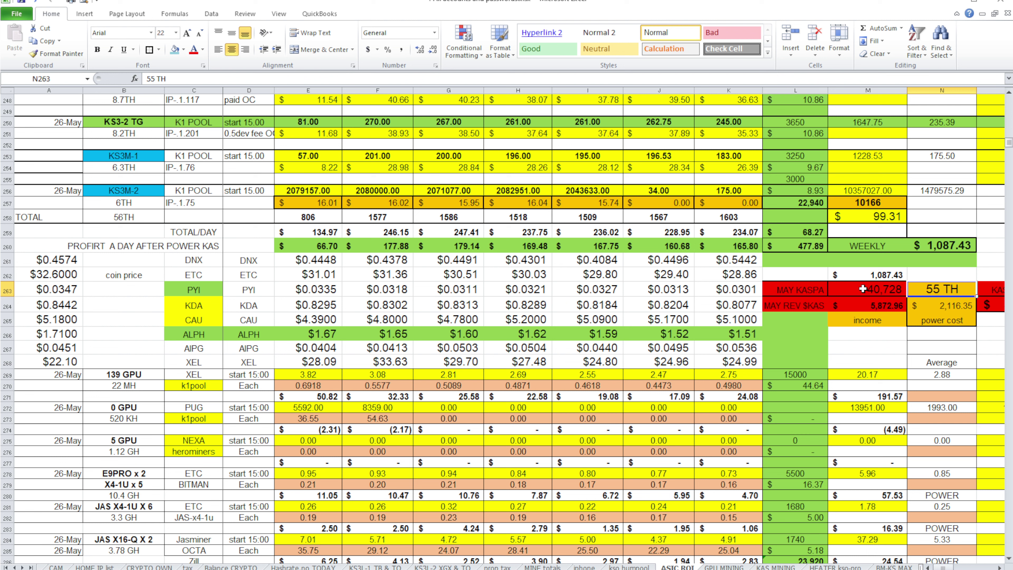
left_click(867, 289)
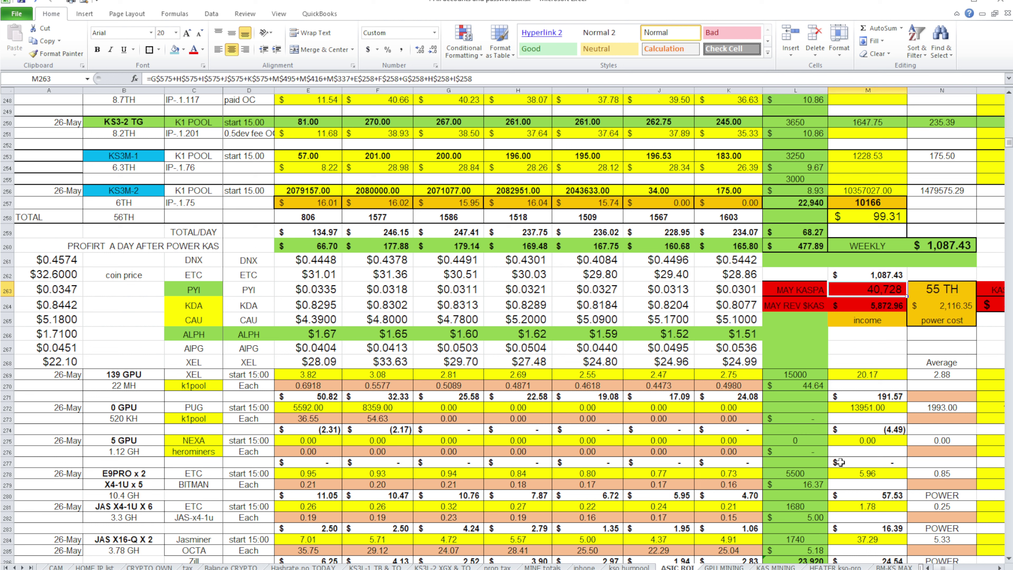
scroll(839, 461, "right", 1)
left_click(763, 307)
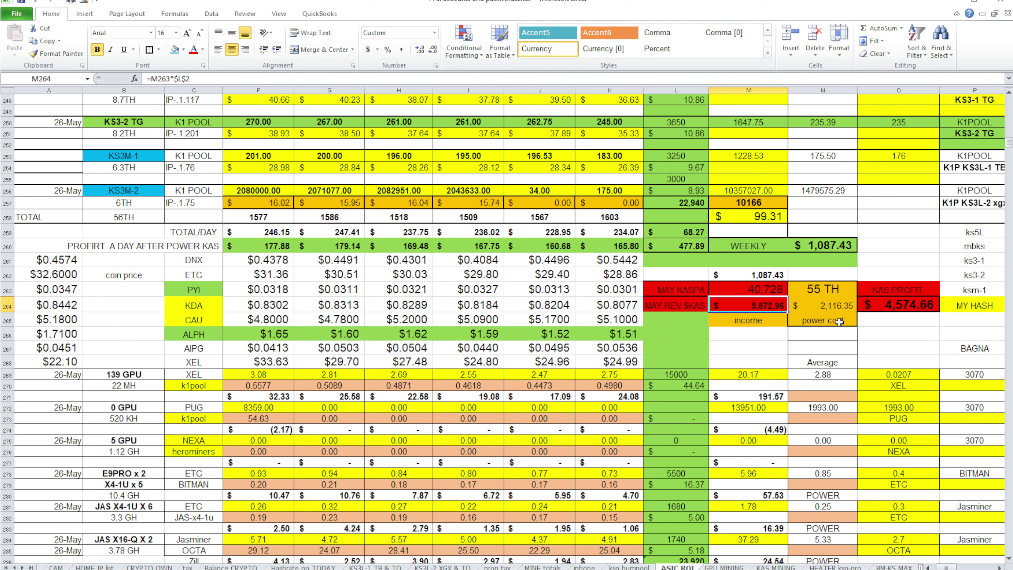
left_click(836, 311)
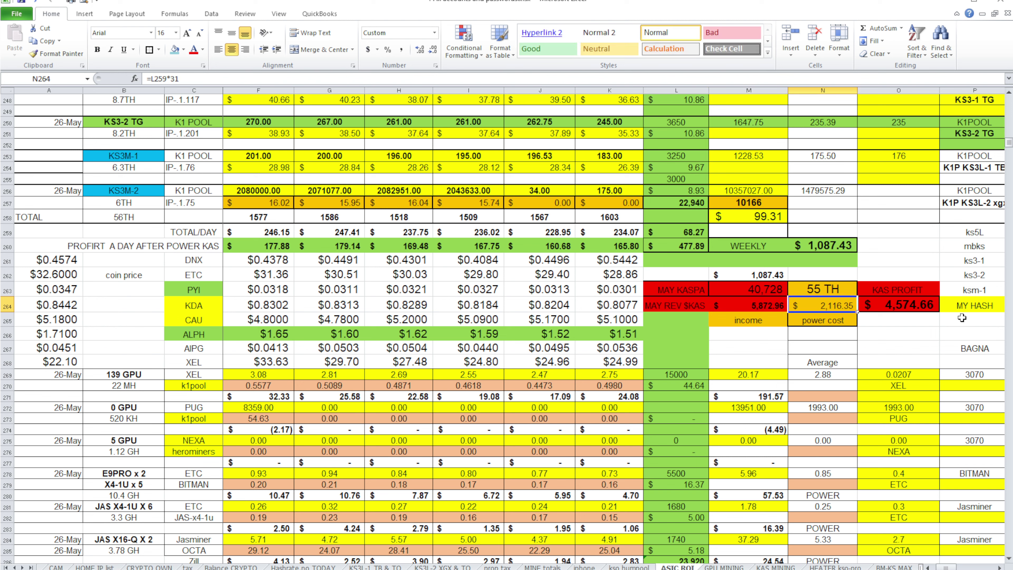
left_click(909, 334)
Step: Unhide the hidden columns D and E on the ASIC ROI sheet
scroll(911, 372, "down", 4)
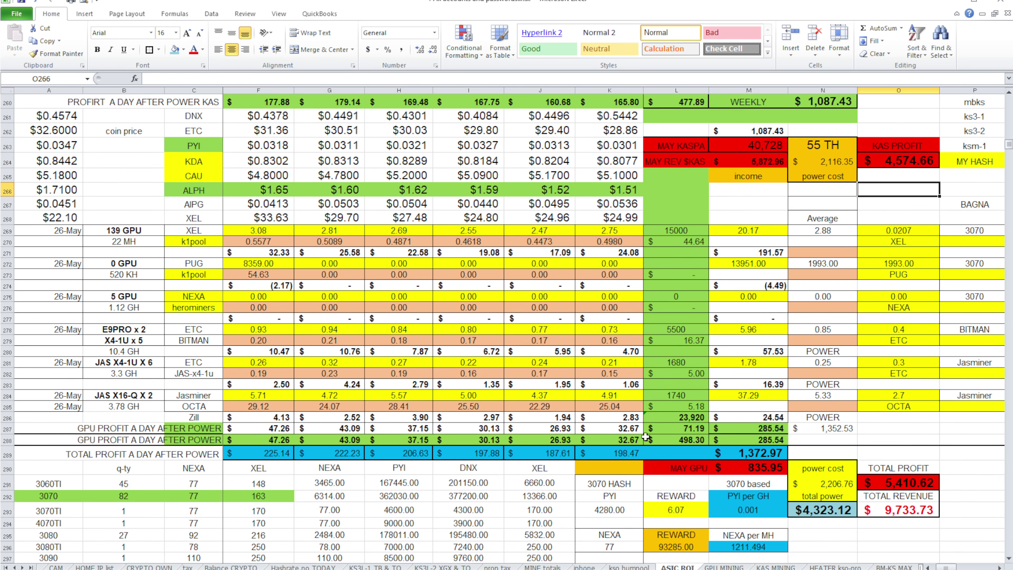
scroll(216, 278, "down", 1)
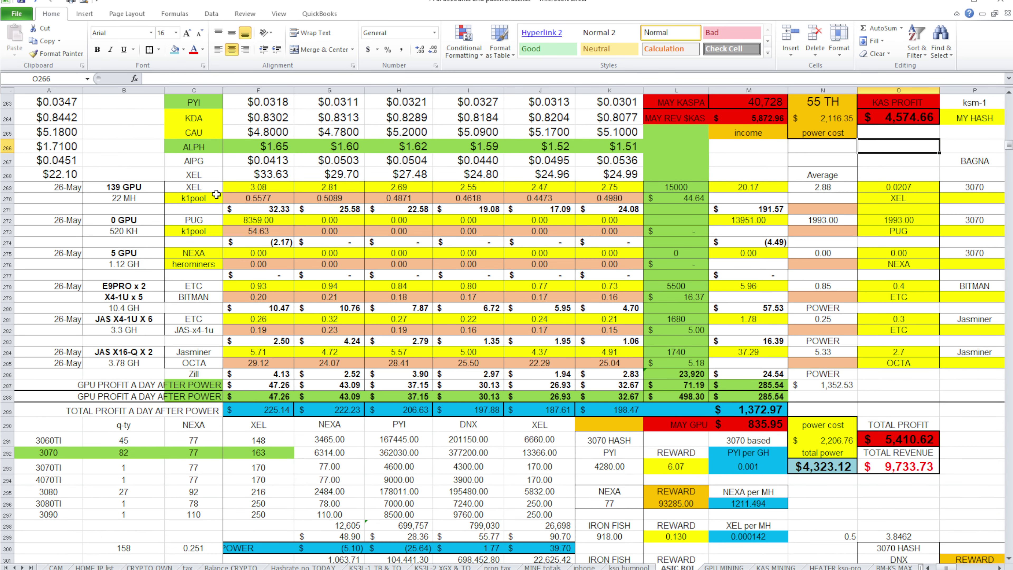
left_click_drag(193, 90, 258, 90)
right_click(259, 91)
left_click(292, 240)
left_click(308, 209)
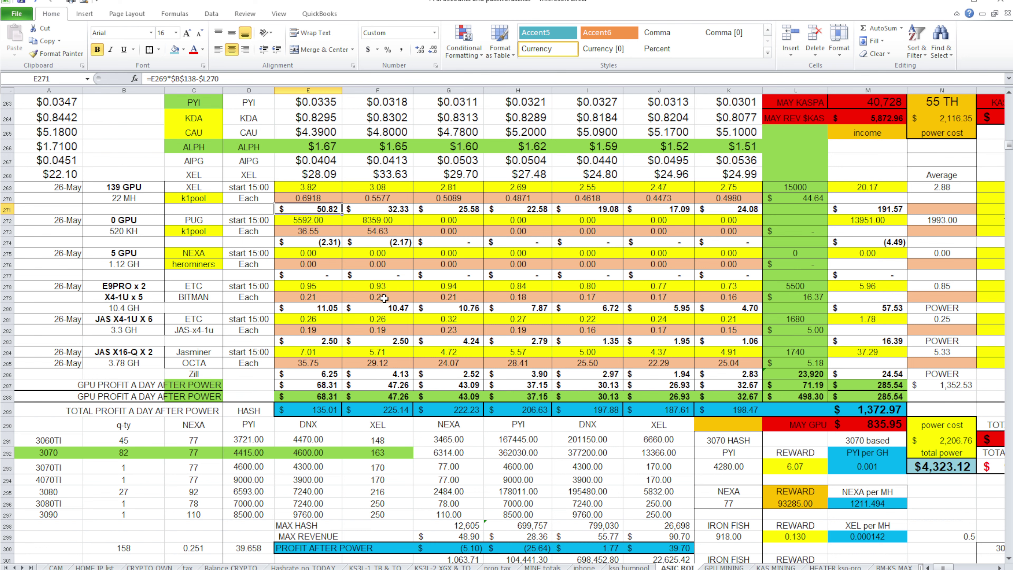
Step: Inspect the GPU daily profit formula in F351 and the 19-May week's GPU profit cells
scroll(395, 386, "down", 9)
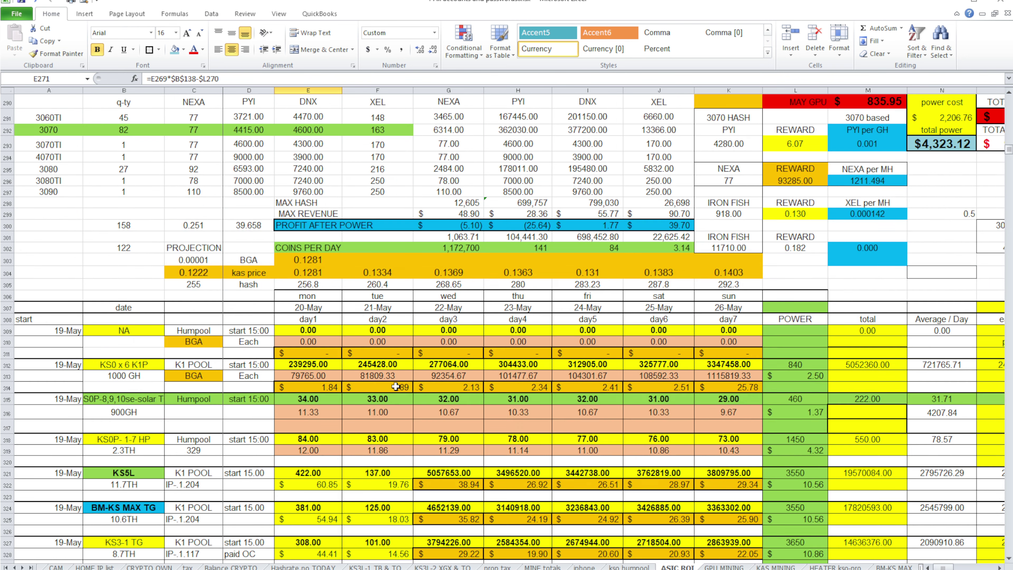
scroll(396, 386, "down", 3)
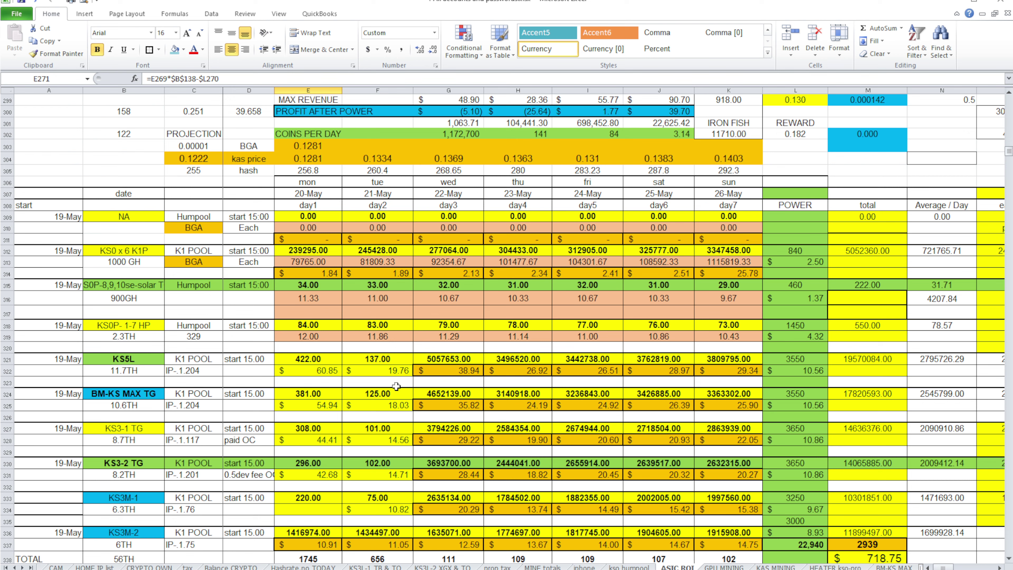
scroll(396, 386, "down", 11)
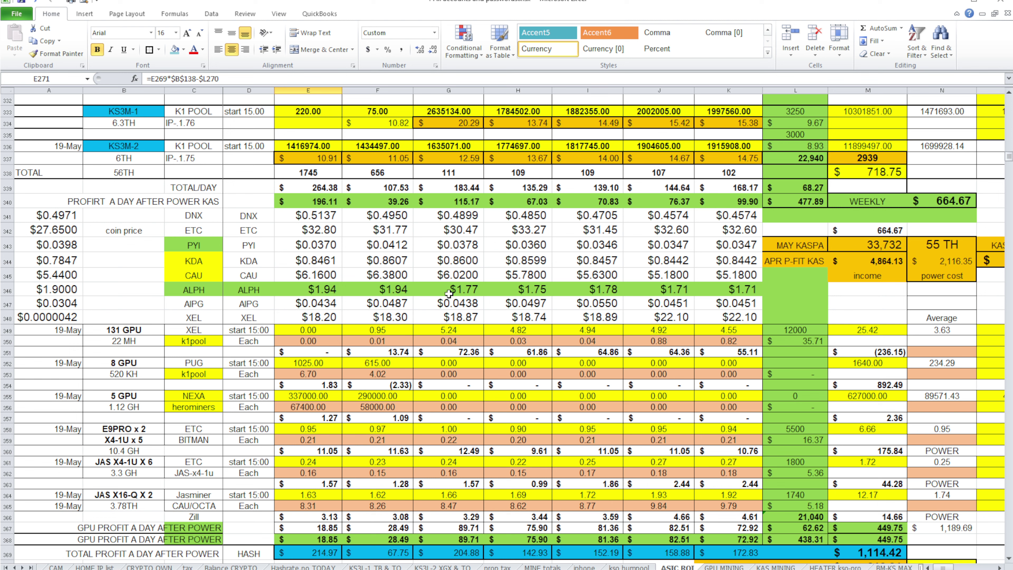
left_click(396, 350)
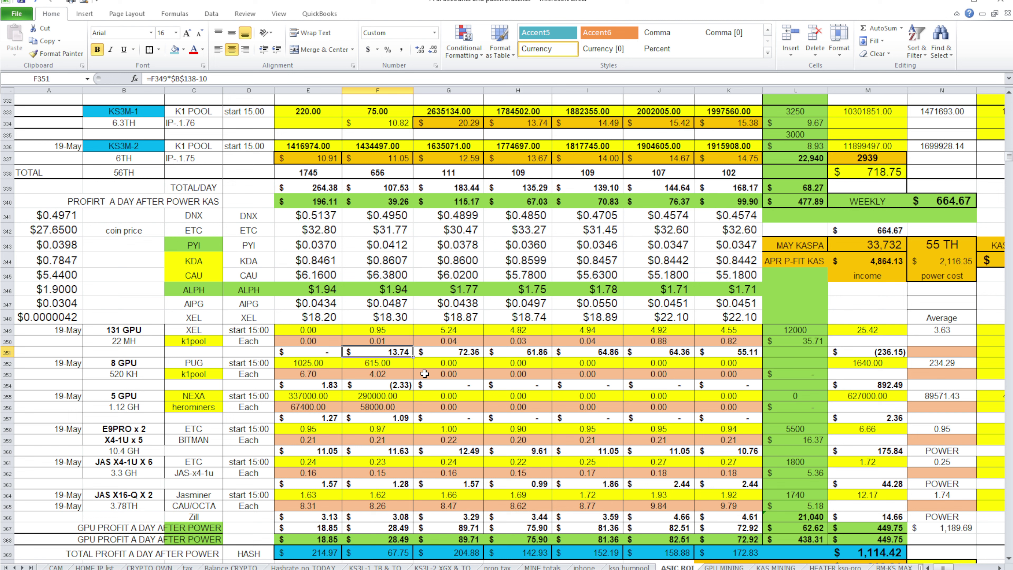
left_click_drag(458, 352, 736, 351)
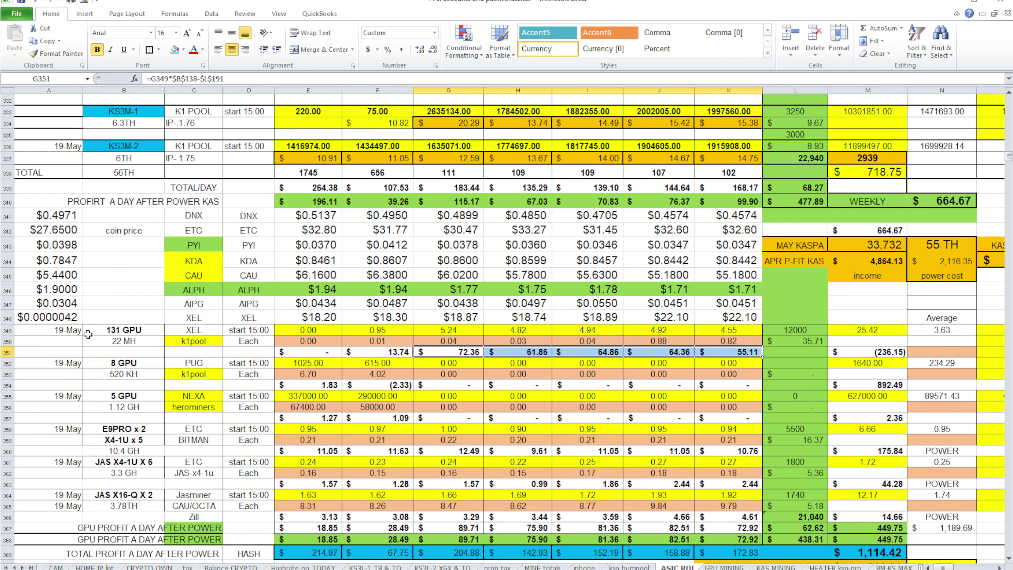
scroll(689, 415, "up", 6)
scroll(688, 414, "up", 8)
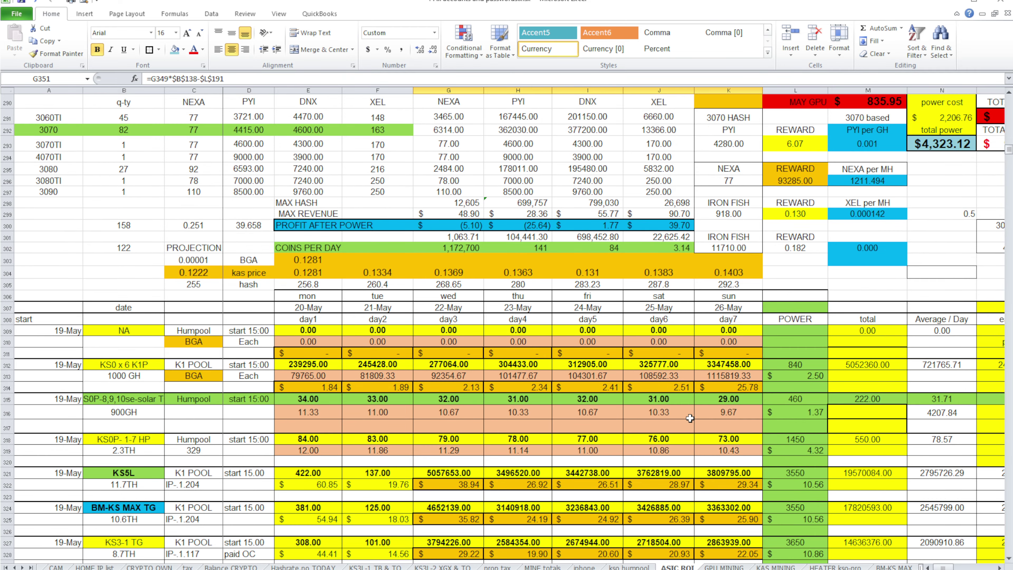
scroll(689, 417, "down", 1)
scroll(689, 418, "up", 11)
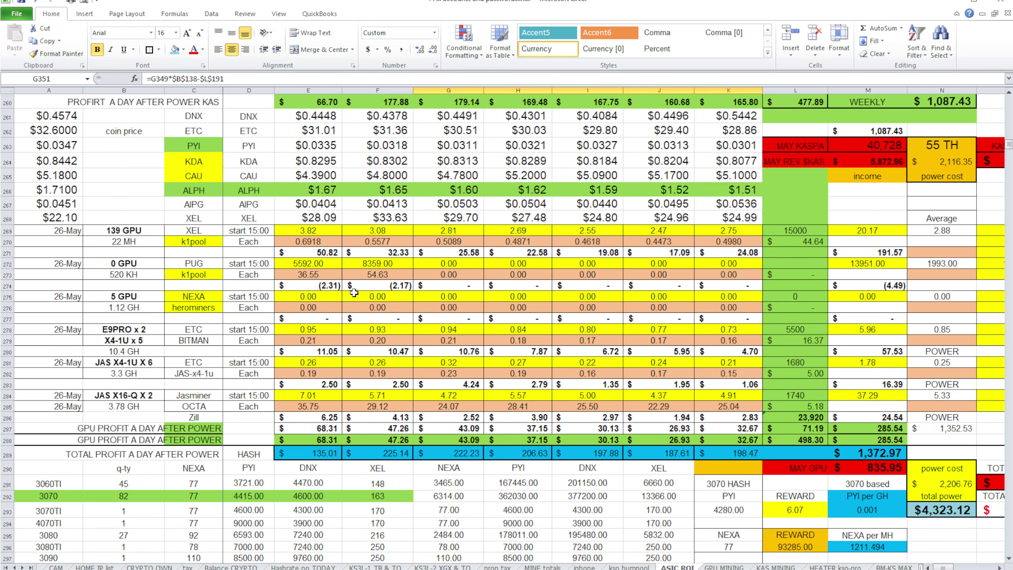
left_click(683, 251)
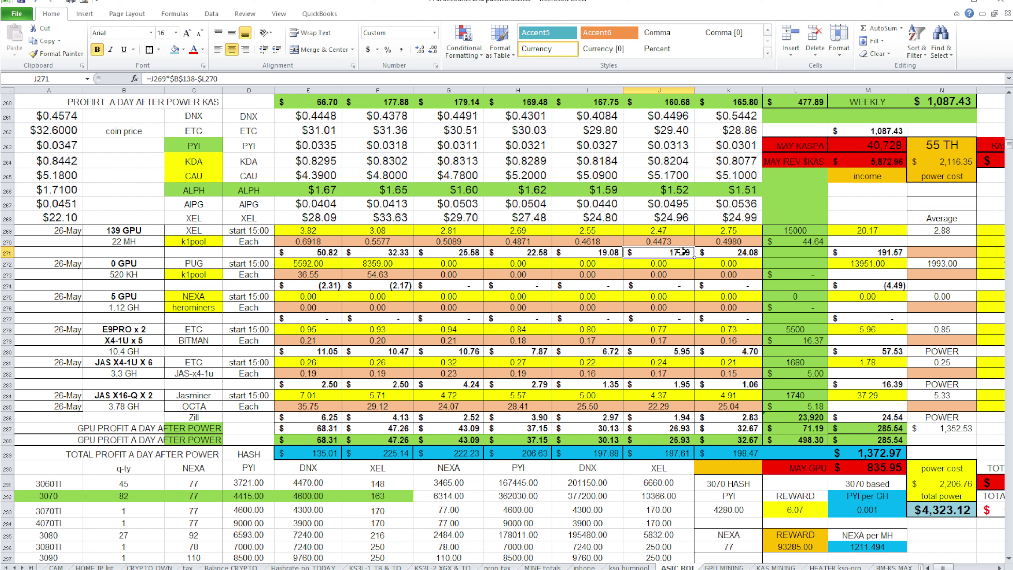
left_click(596, 254)
left_click(684, 253)
left_click(324, 218)
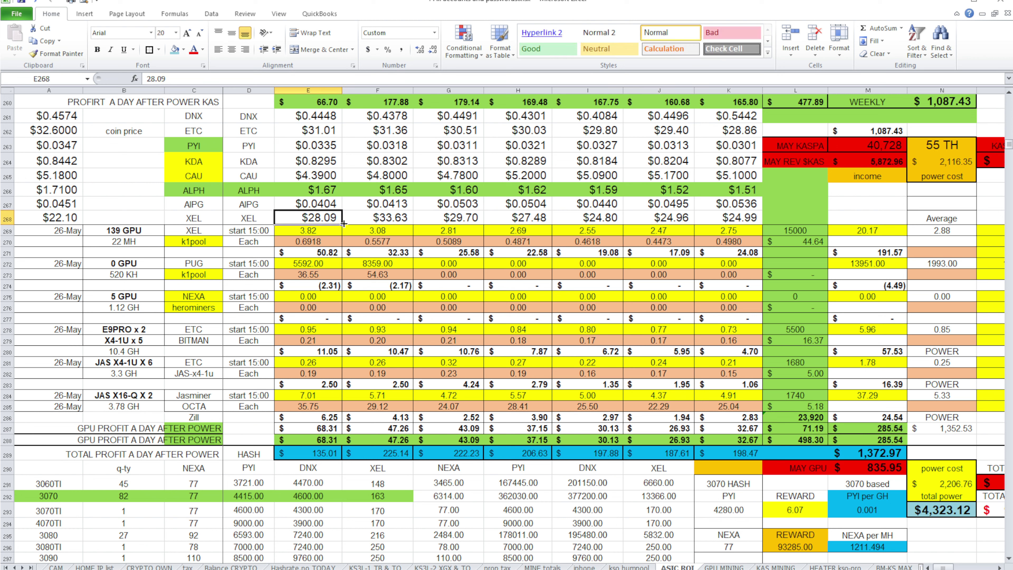
left_click(739, 219)
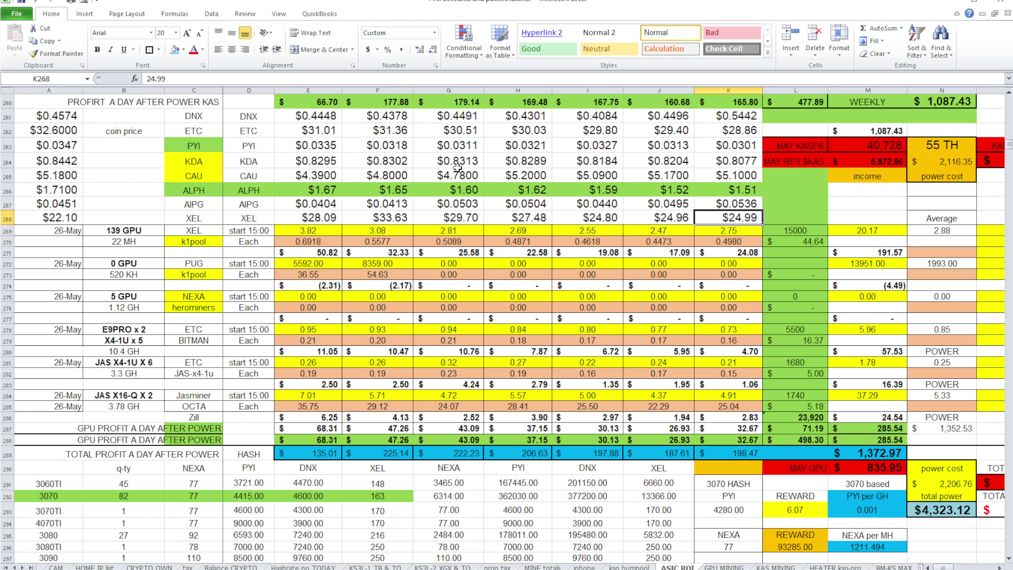
left_click(717, 253)
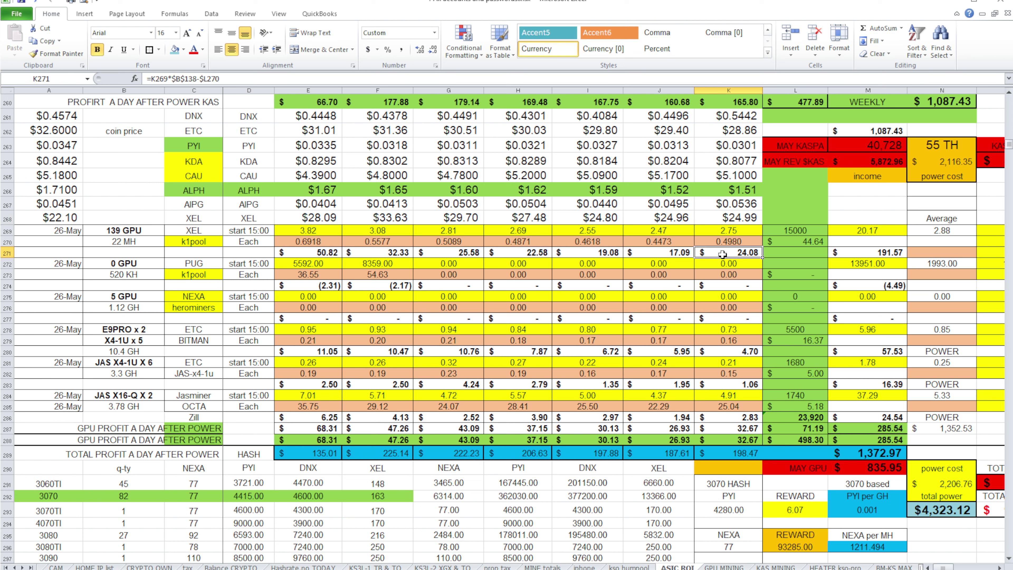
left_click_drag(735, 253, 314, 254)
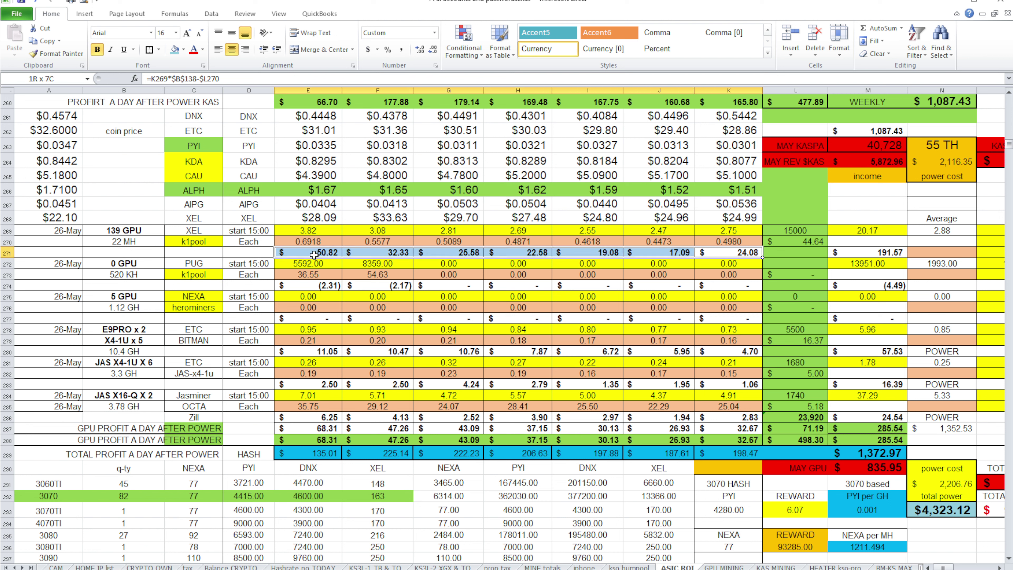
left_click(377, 218)
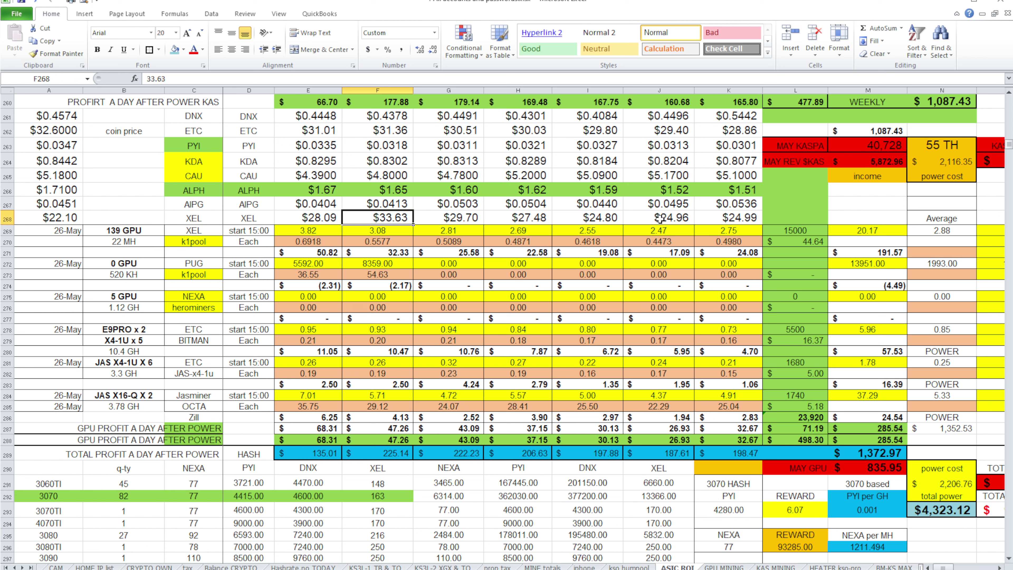
left_click(612, 230)
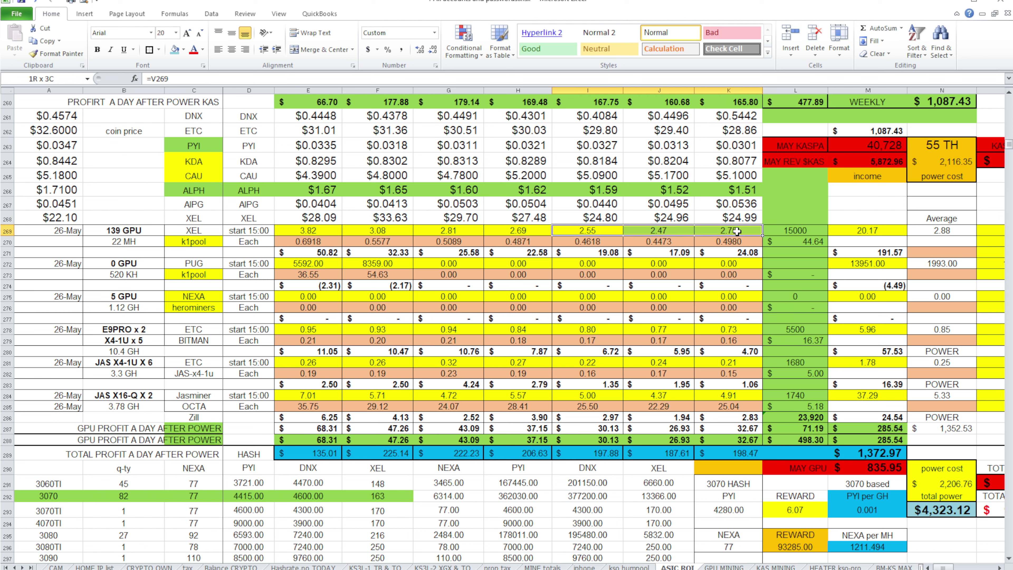
left_click_drag(737, 231, 737, 230)
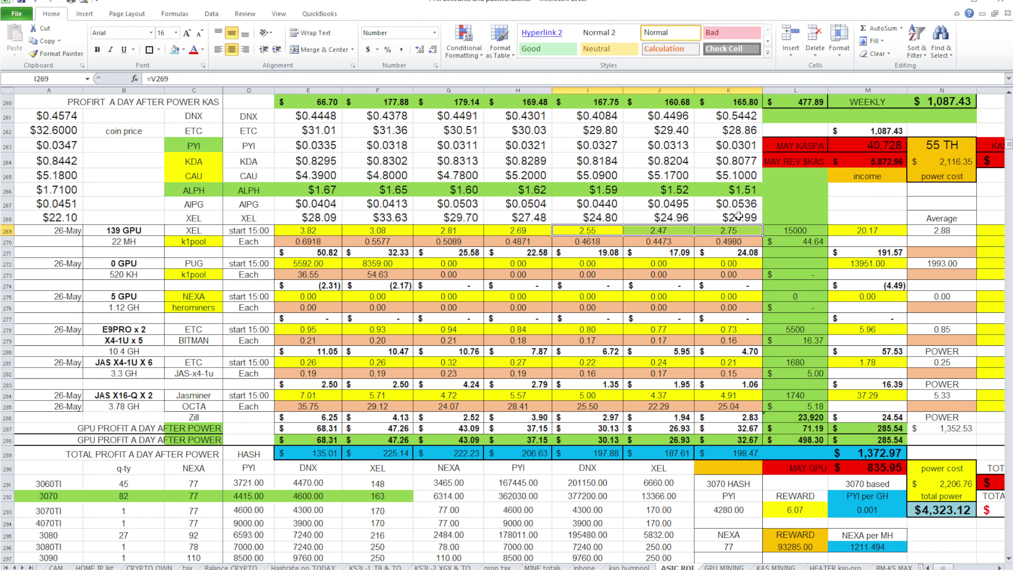
left_click_drag(730, 252, 586, 249)
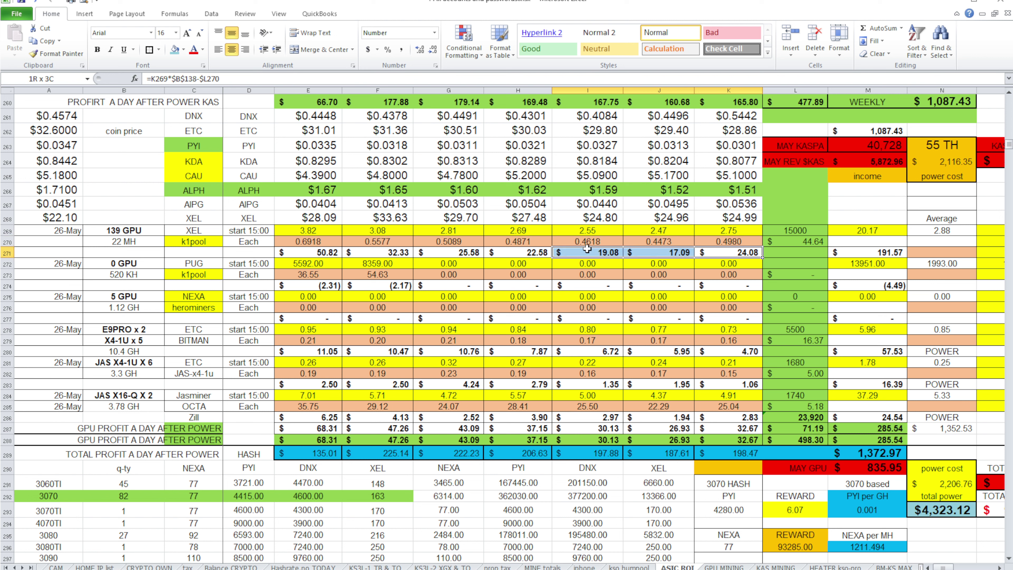
left_click(211, 286)
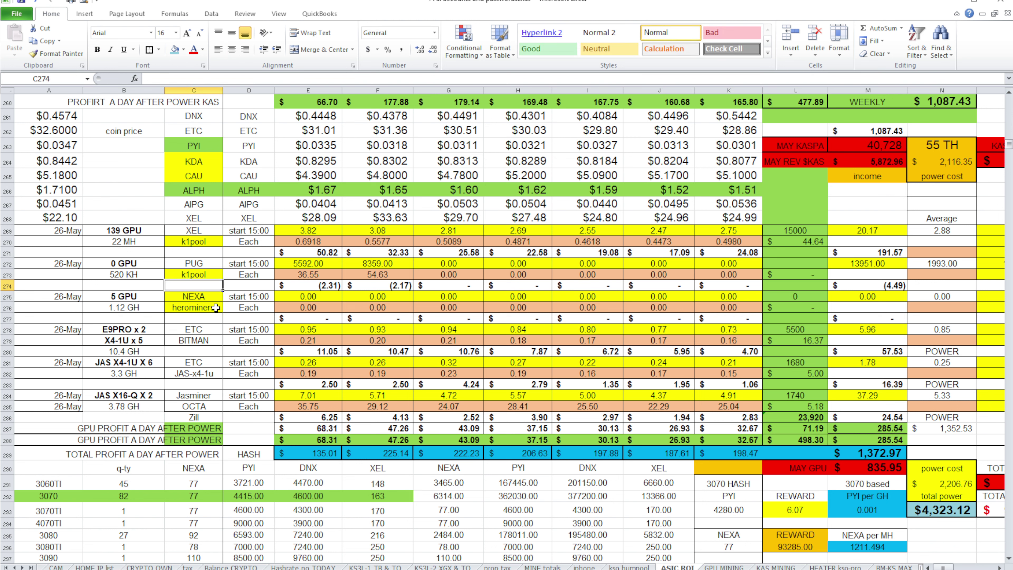
scroll(328, 297, "down", 1)
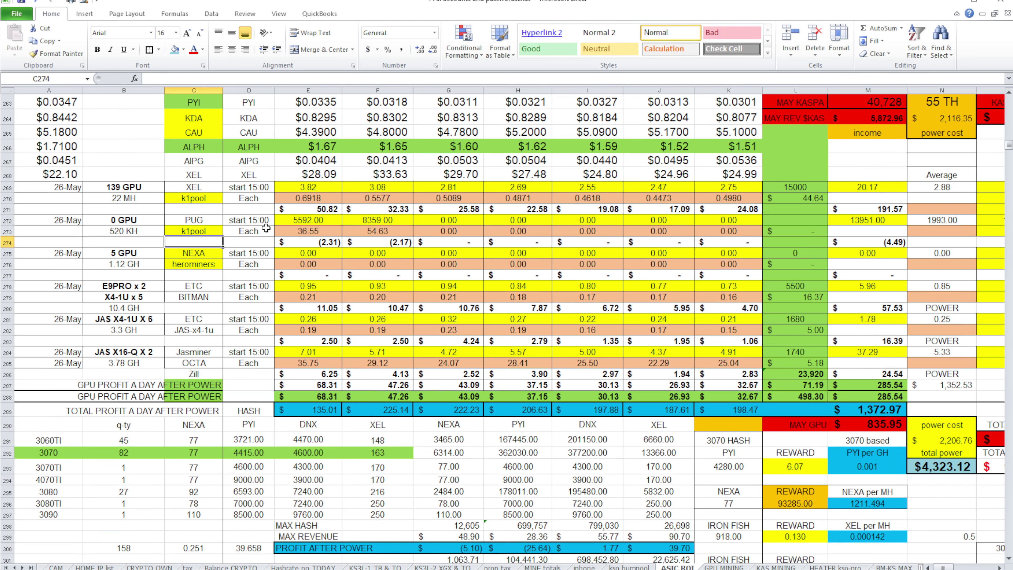
left_click(196, 296)
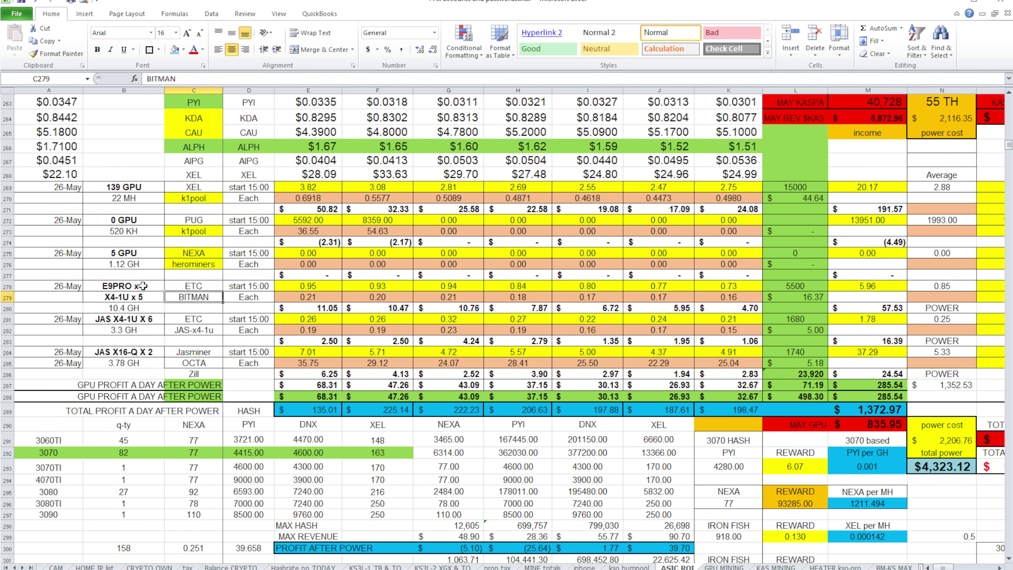
left_click(124, 307)
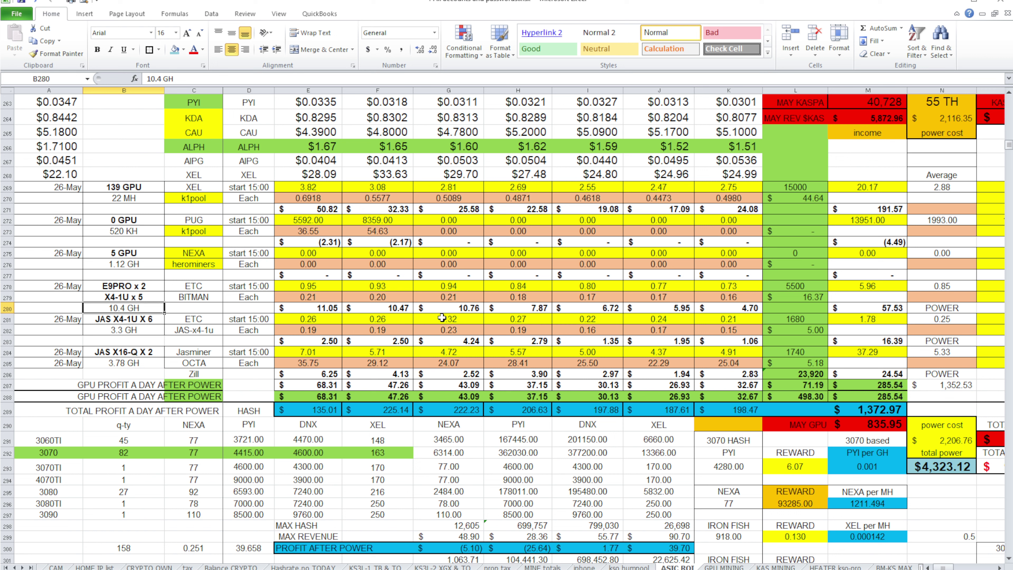
left_click(321, 286)
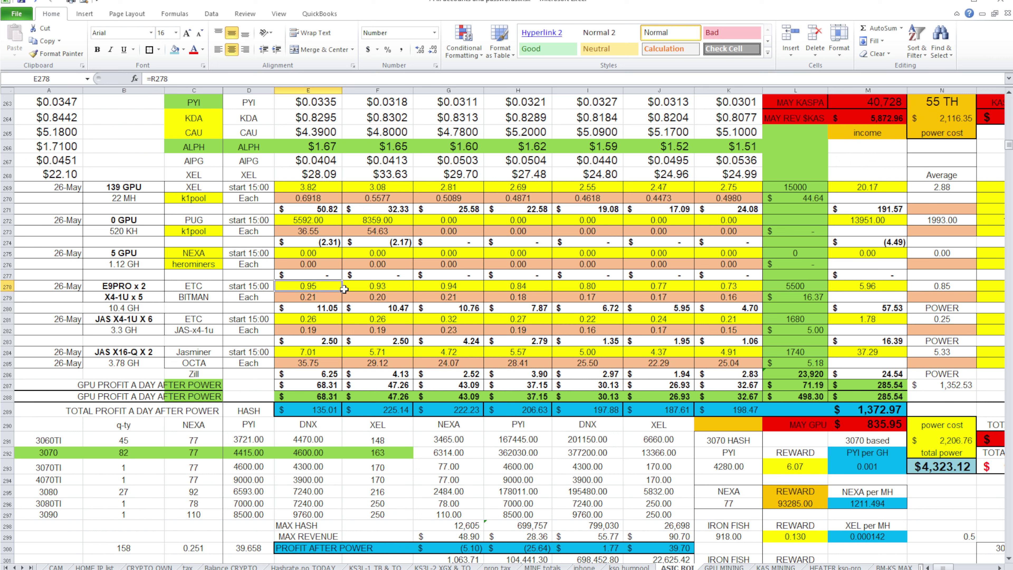
left_click(401, 287)
scroll(490, 390, "down", 20)
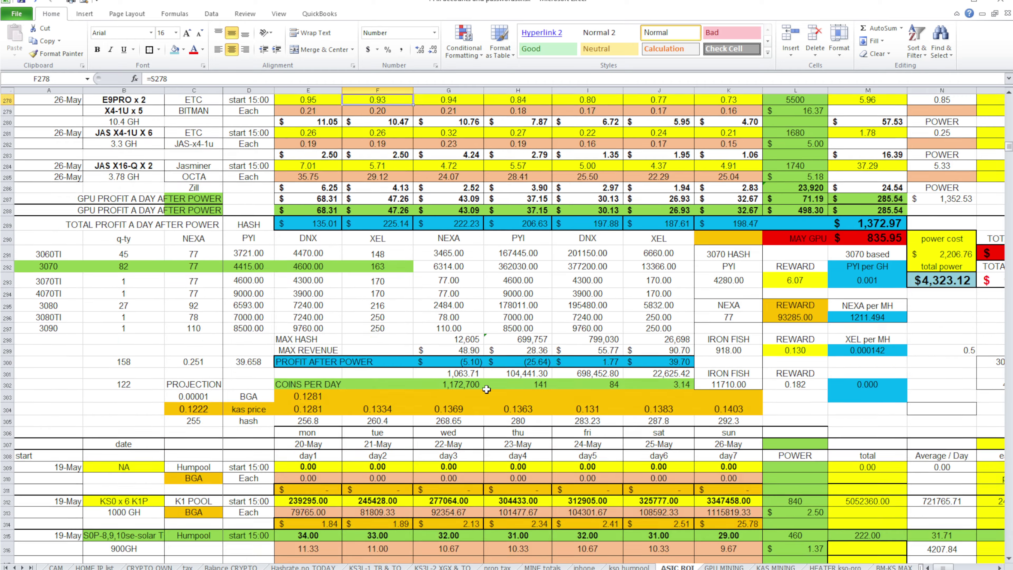
scroll(490, 390, "up", 1)
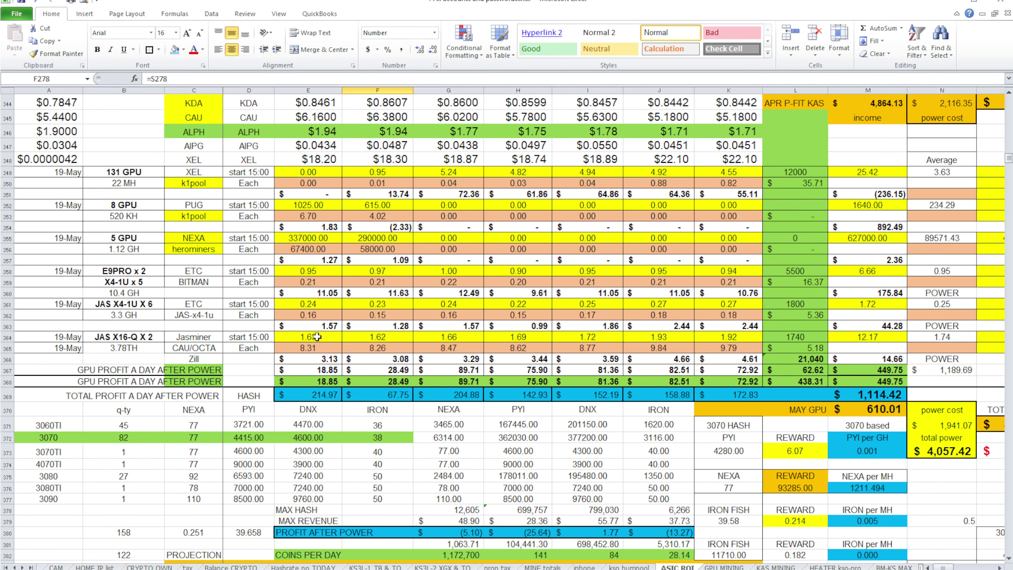
left_click(337, 269)
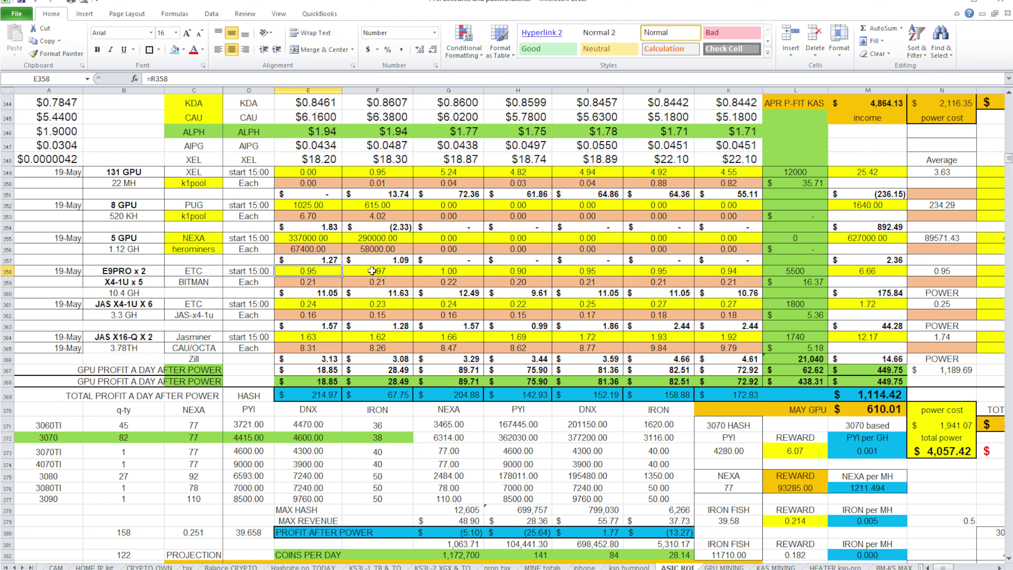
left_click(390, 270)
left_click(454, 270)
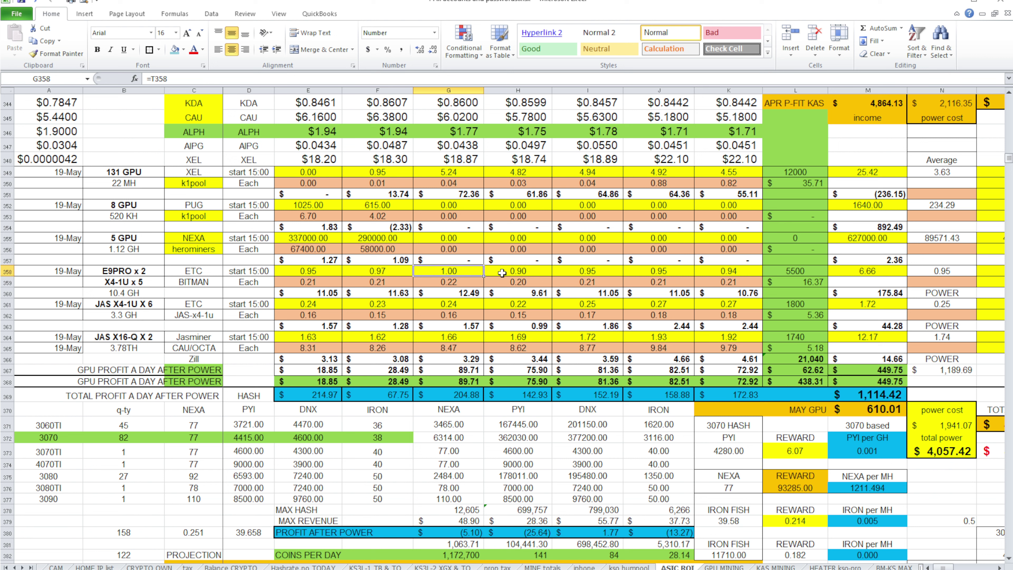
left_click(502, 271)
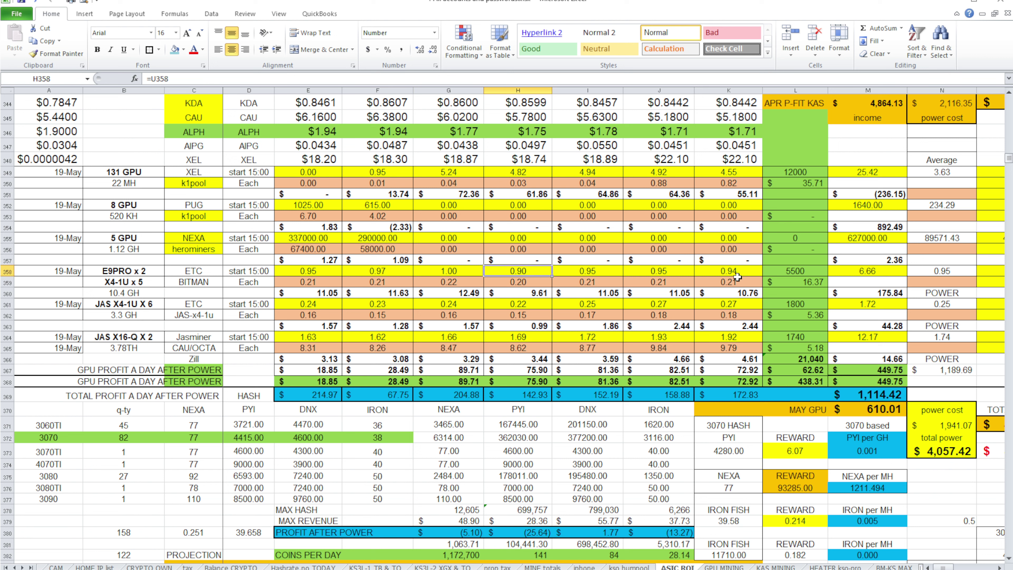
left_click(933, 272)
scroll(413, 340, "up", 10)
scroll(413, 346, "up", 16)
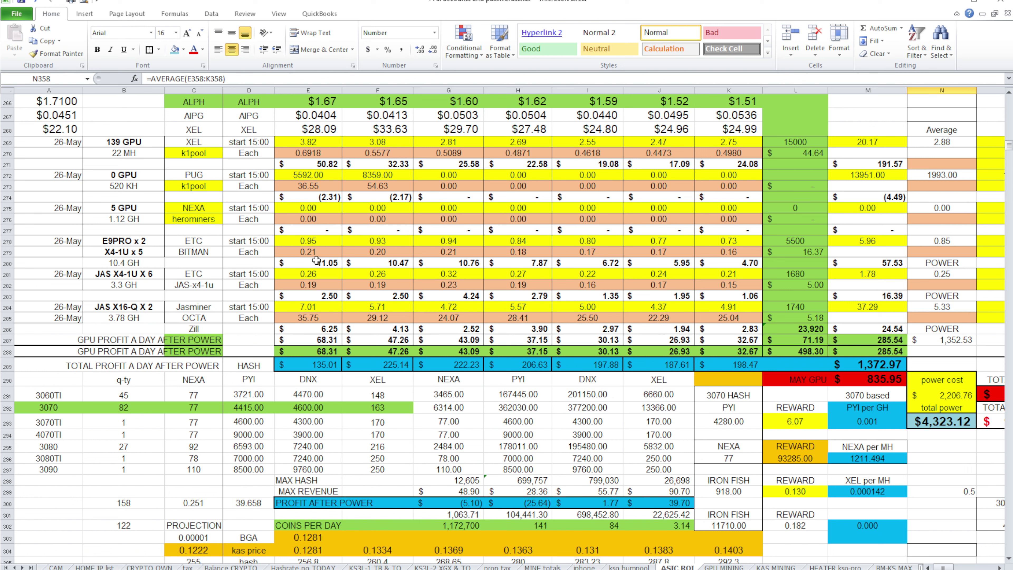
left_click(317, 240)
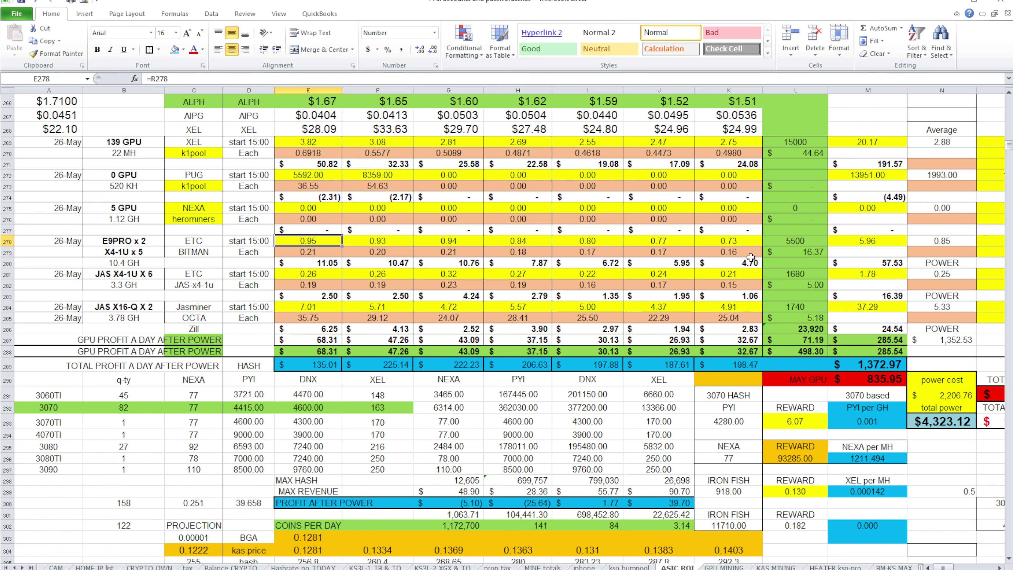
left_click(737, 241)
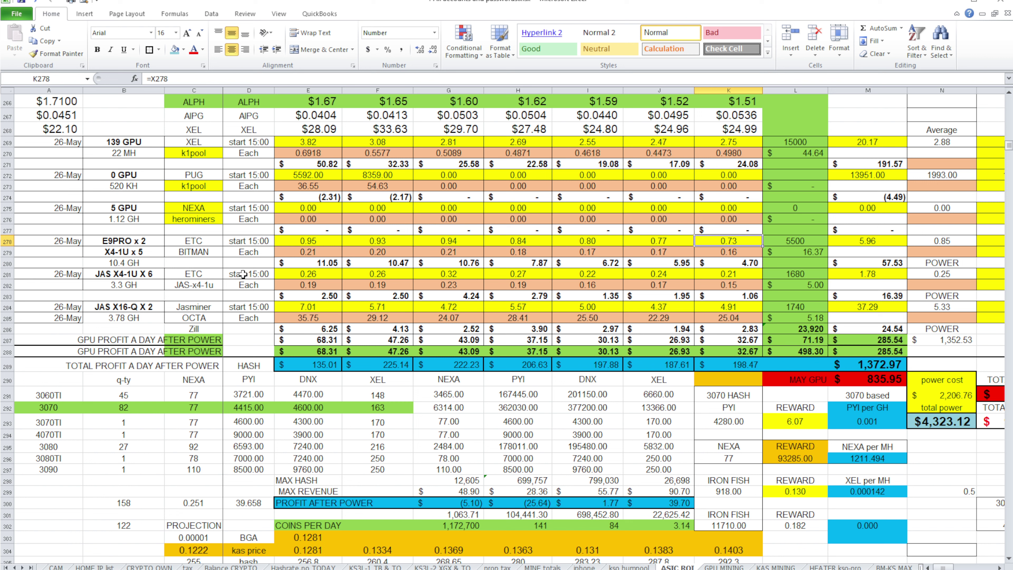
left_click(313, 274)
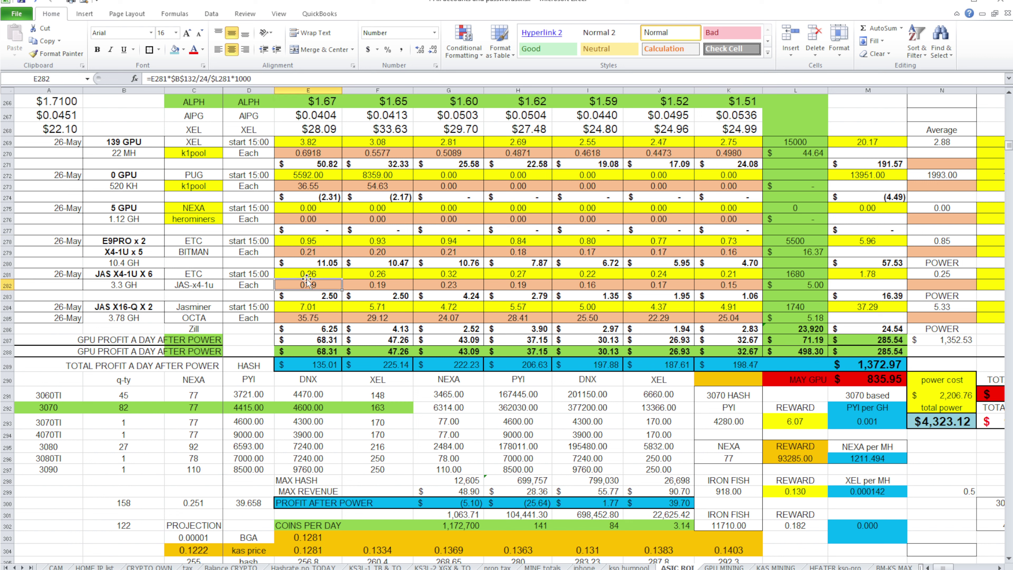
mouse_move(308, 275)
left_mouse_down()
mouse_move(586, 299)
mouse_move(719, 277)
left_mouse_up()
left_click(141, 287)
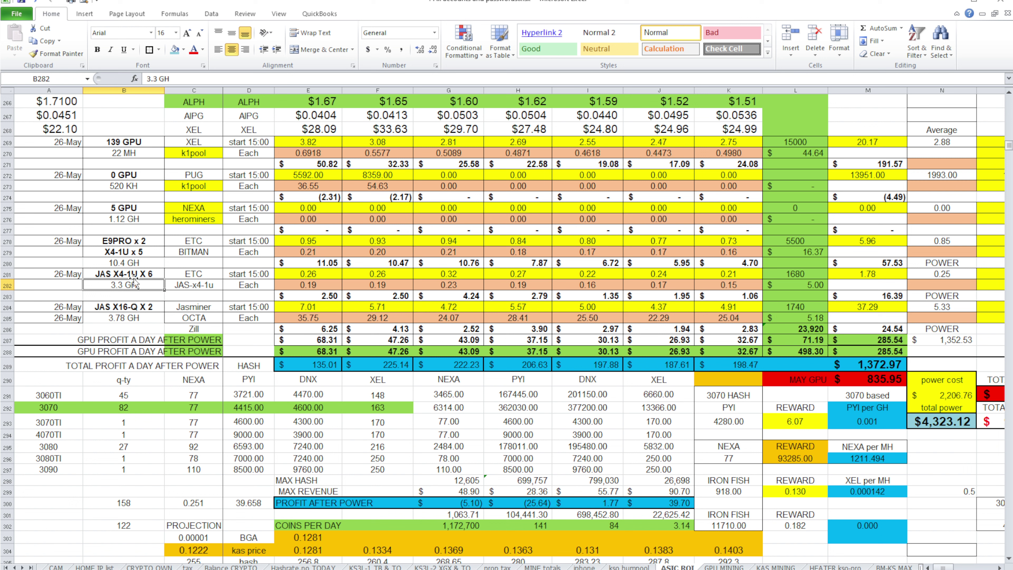
left_click(151, 275)
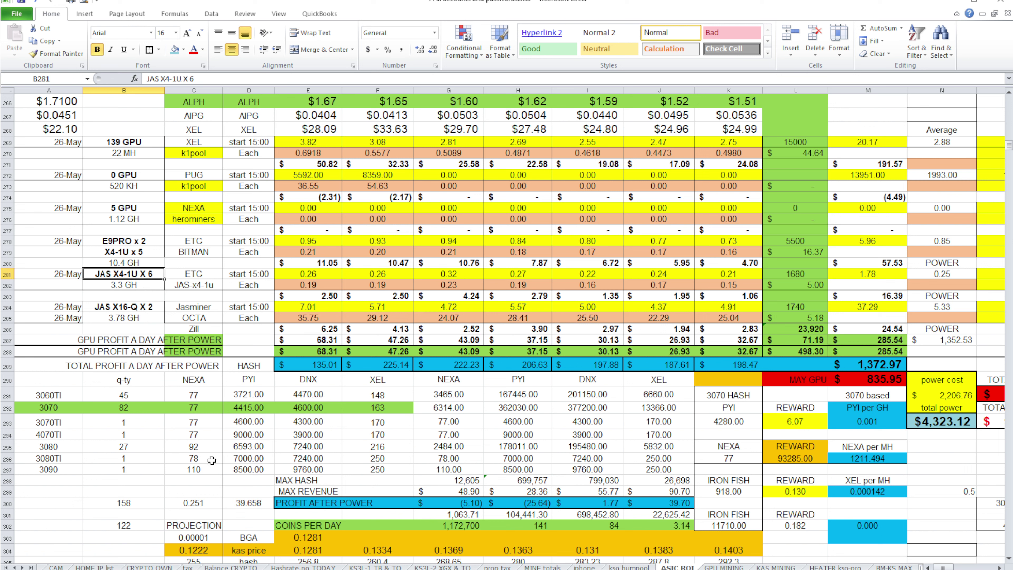
left_click(134, 309)
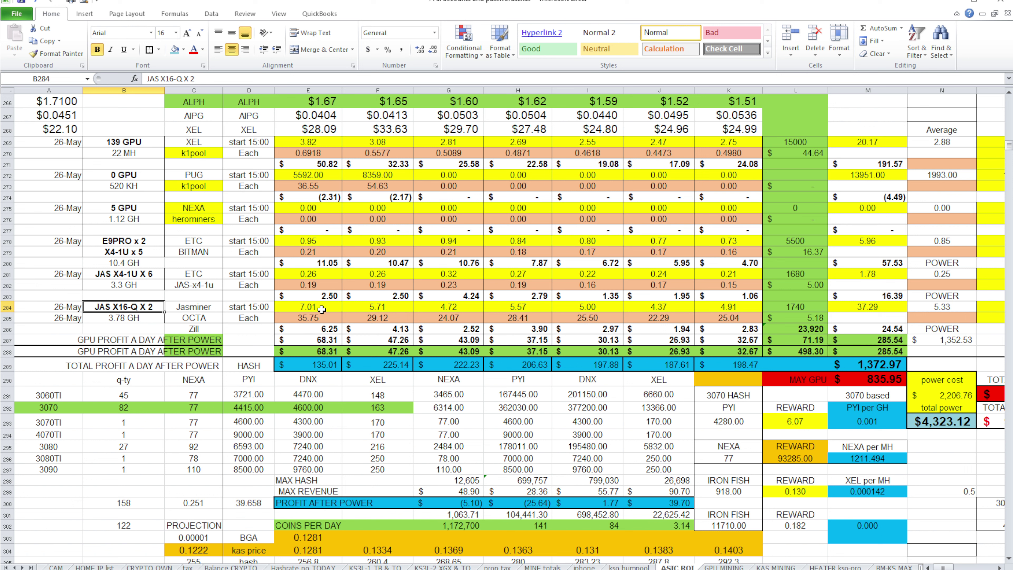
left_click(219, 317)
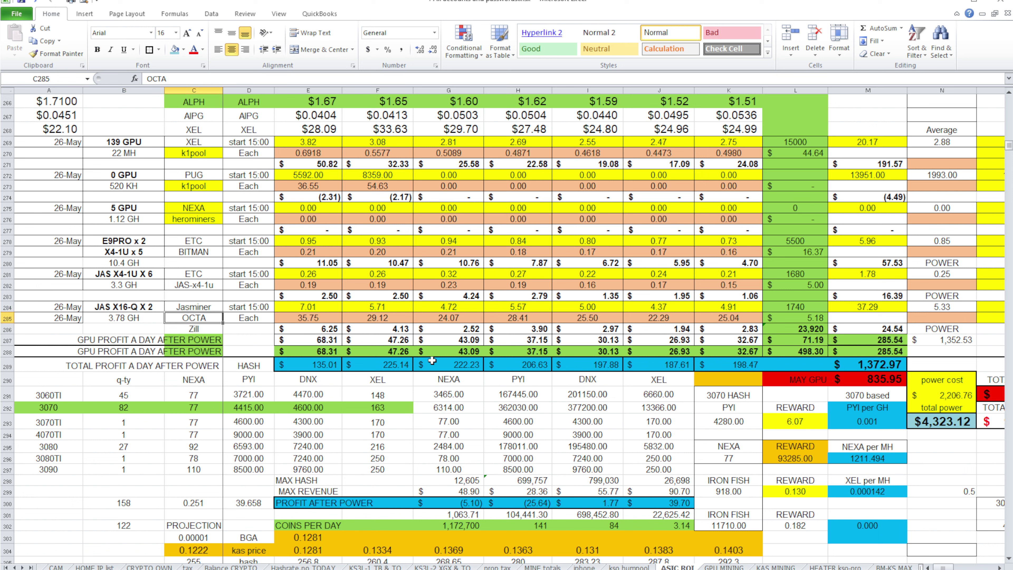
left_click(209, 327)
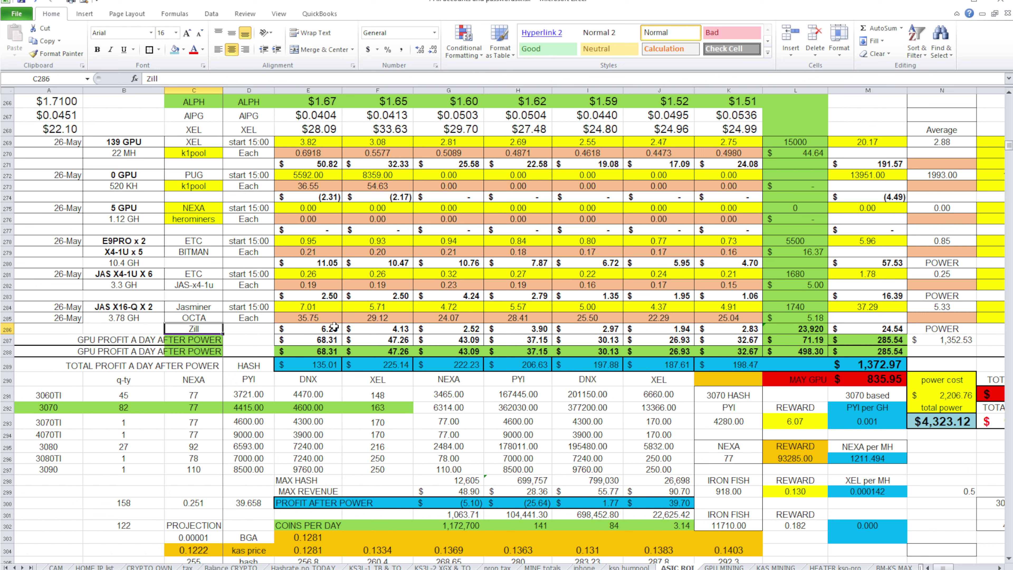
left_click_drag(335, 325, 715, 330)
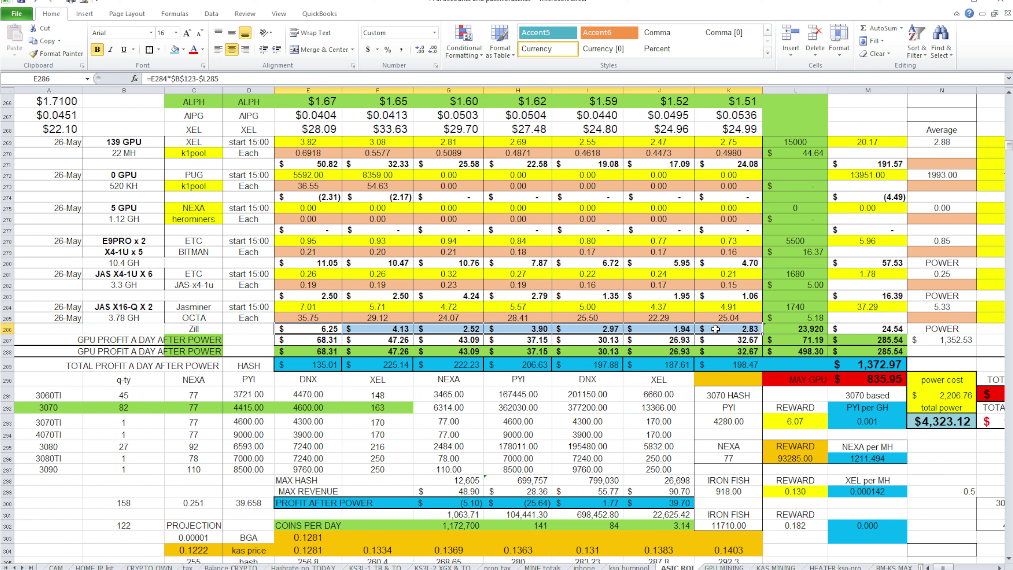
left_click(750, 264)
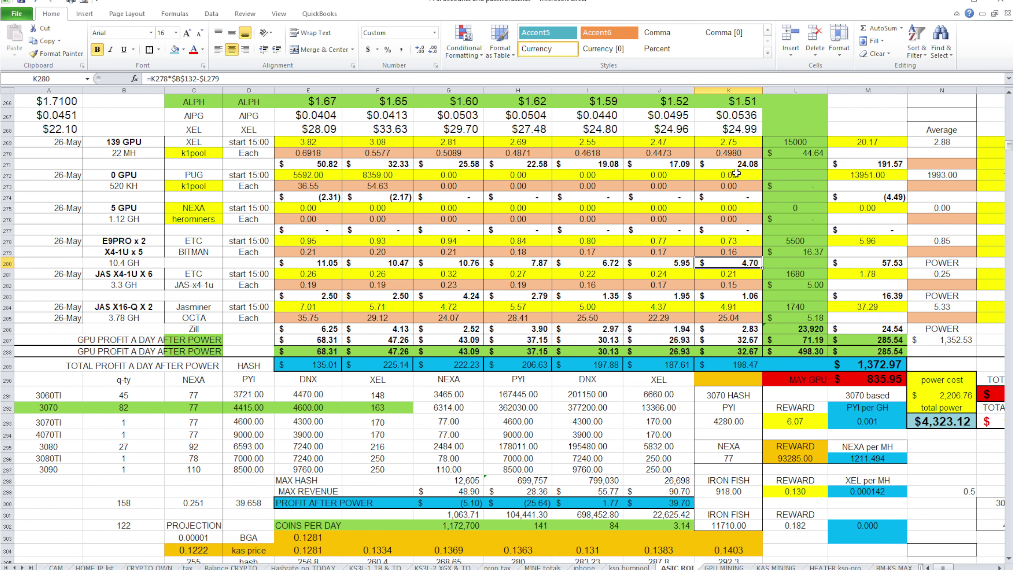
Step: Check the ETC prices $31.01, $31.36 and $28.86 and the K262 profit, then minimize Excel
scroll(740, 164, "up", 3)
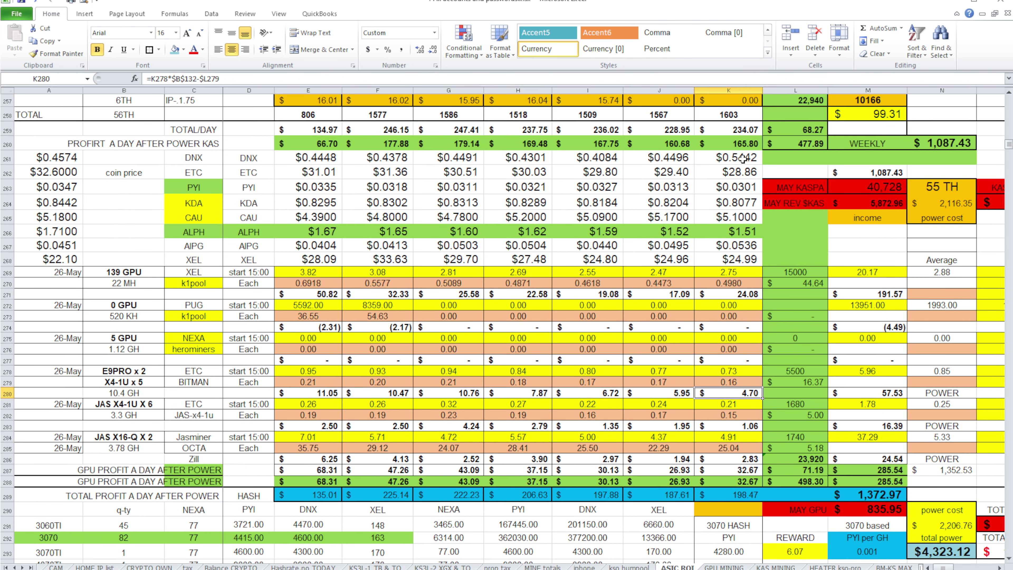
left_click(290, 174)
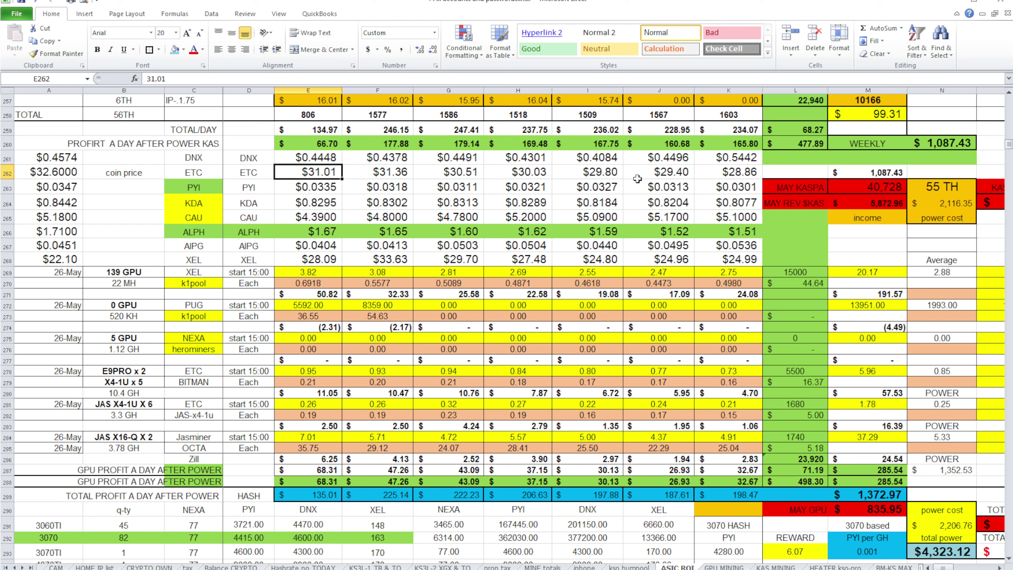
left_click(713, 177)
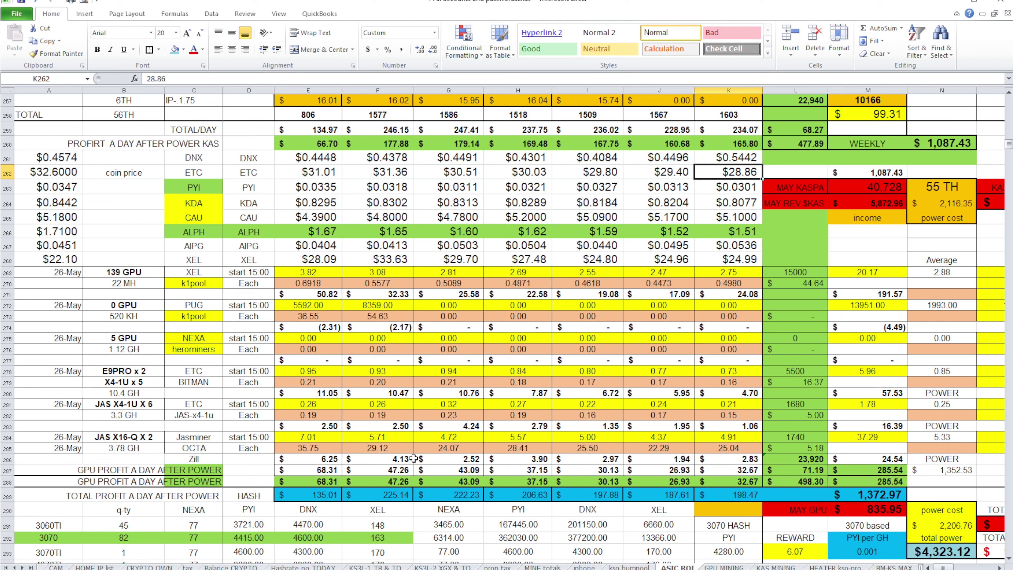
left_click(387, 172)
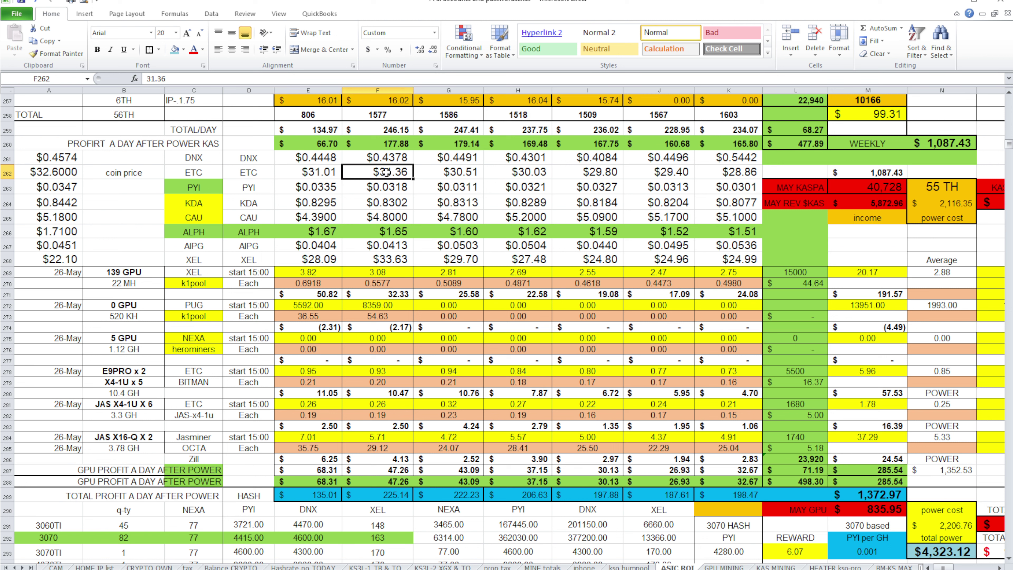
left_click(718, 173)
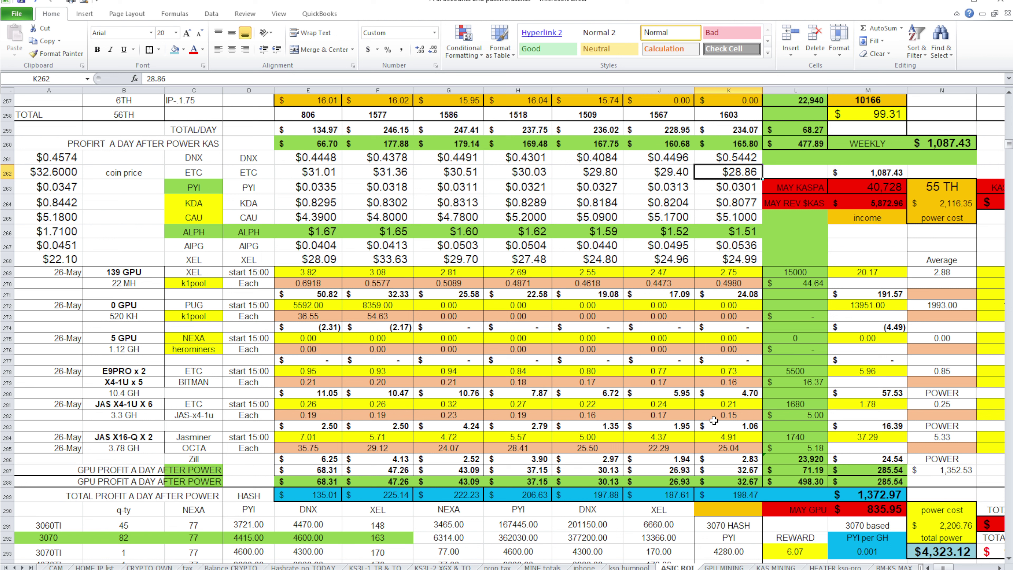
scroll(714, 420, "down", 1)
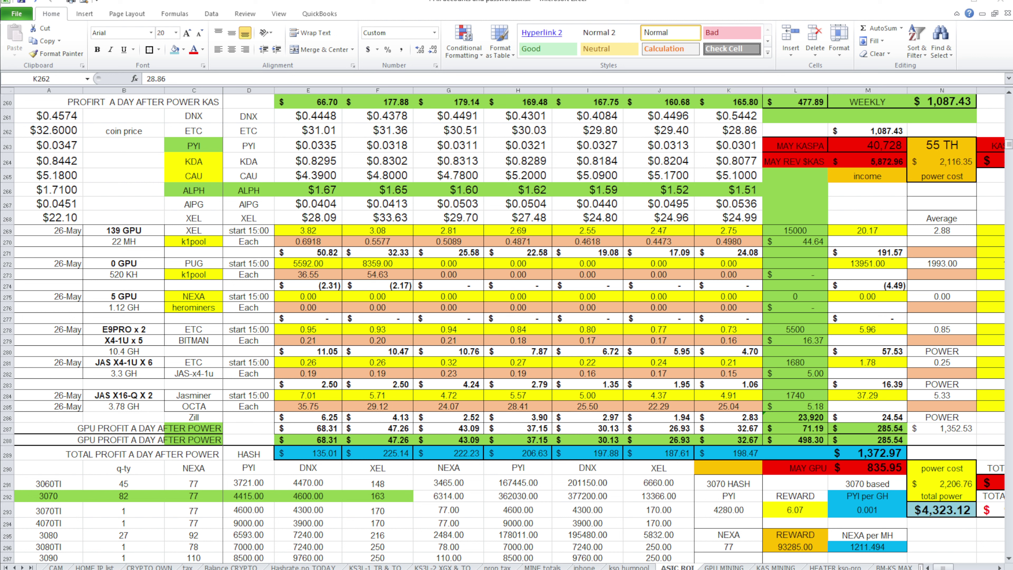
left_click(950, 2)
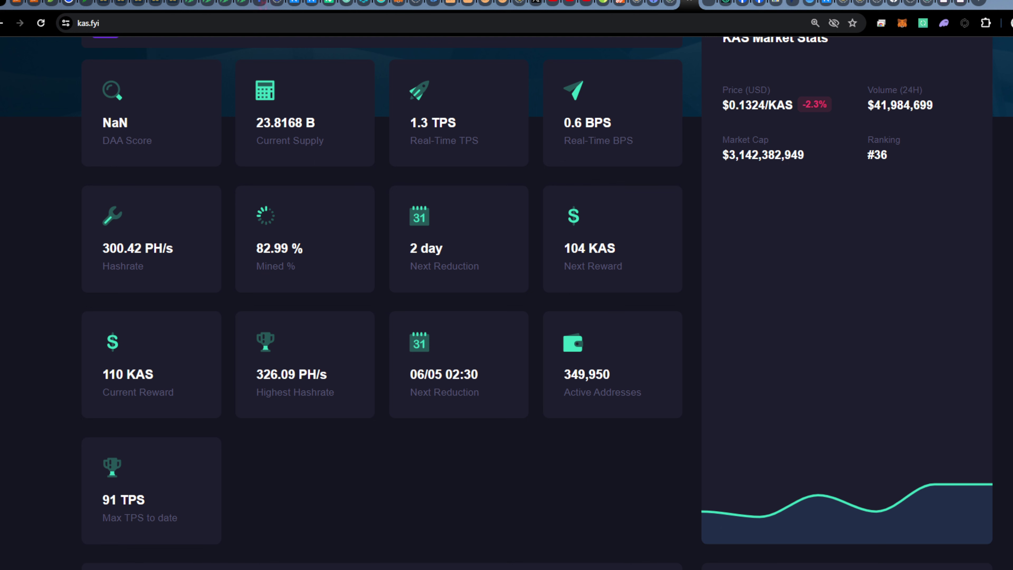
Step: Check the IceRiver shop and the Kaspa emission schedule PDF, then return to the kas.fyi dashboard
left_click(806, 3)
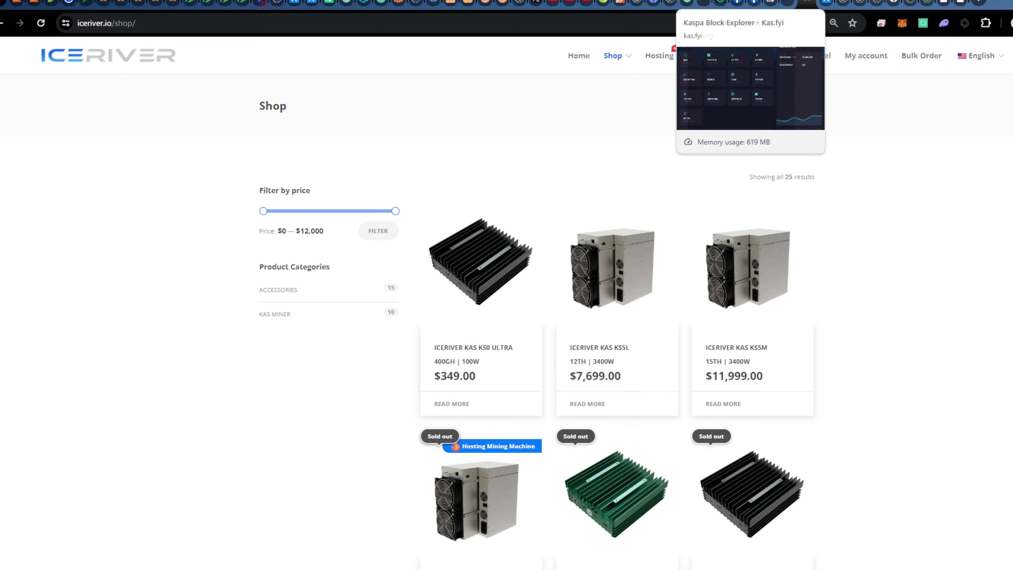
left_click(701, 3)
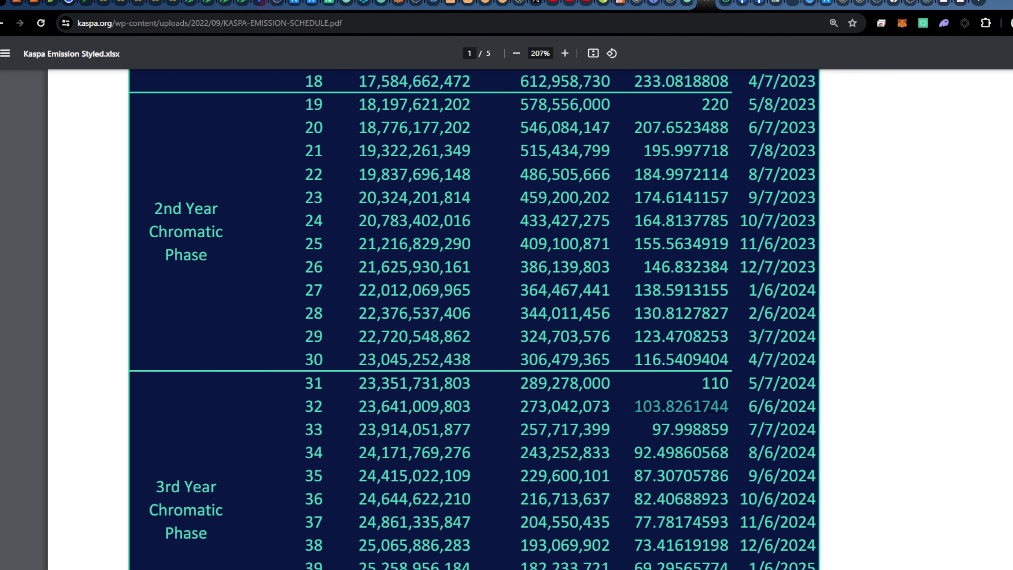
left_click(722, 3)
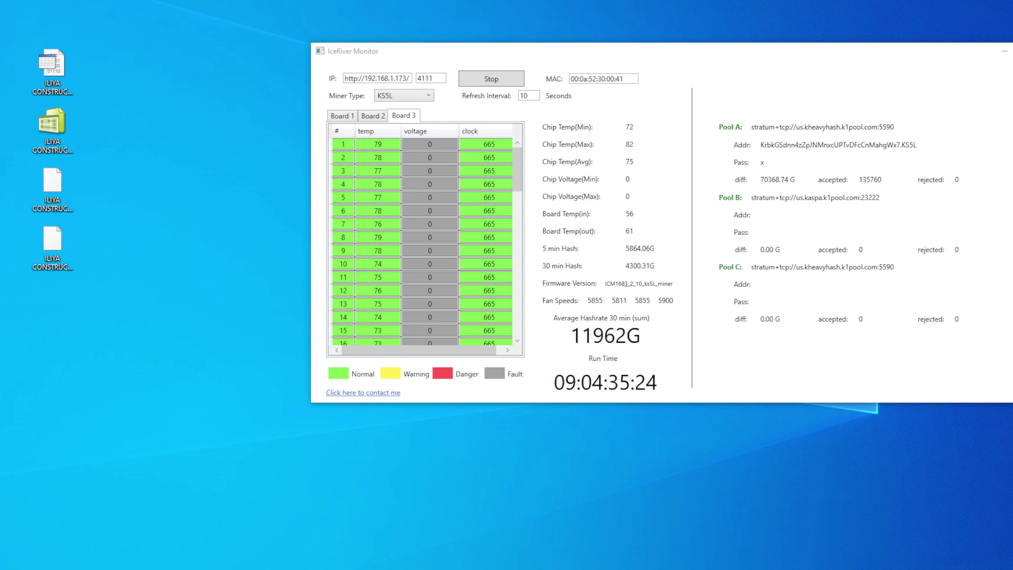
Step: Drag the IceRiver Monitor window so it sits fully on screen
mouse_move(283, 568)
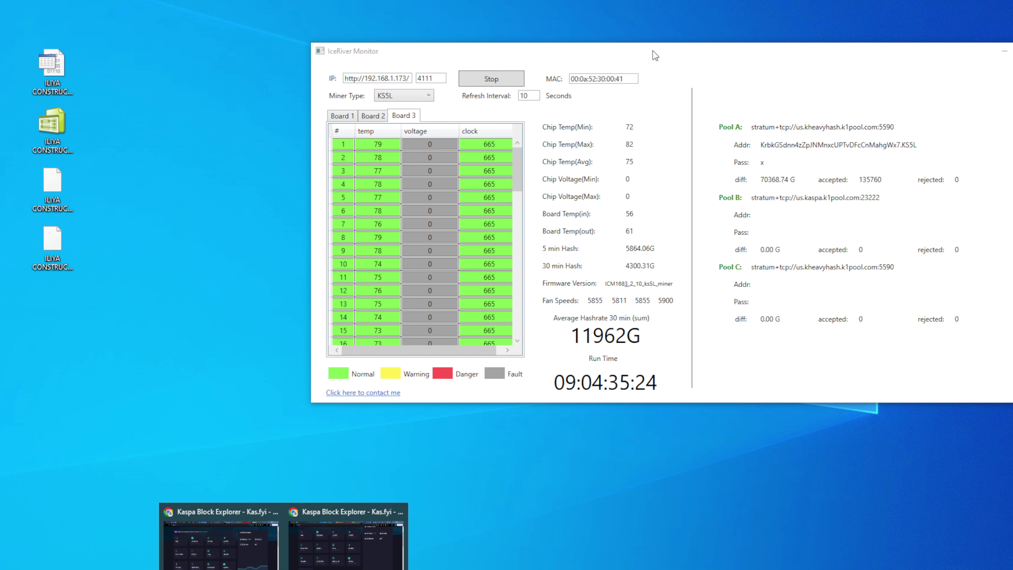
left_click_drag(683, 51, 544, 97)
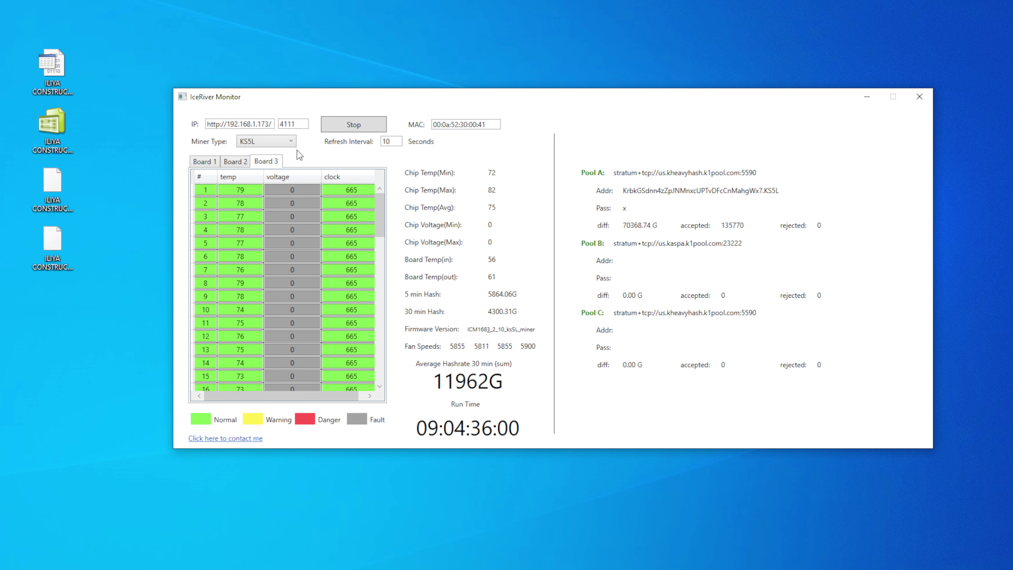
Step: Compare chip temperatures across the Board 1, Board 2 and Board 3 tabs
left_click(218, 161)
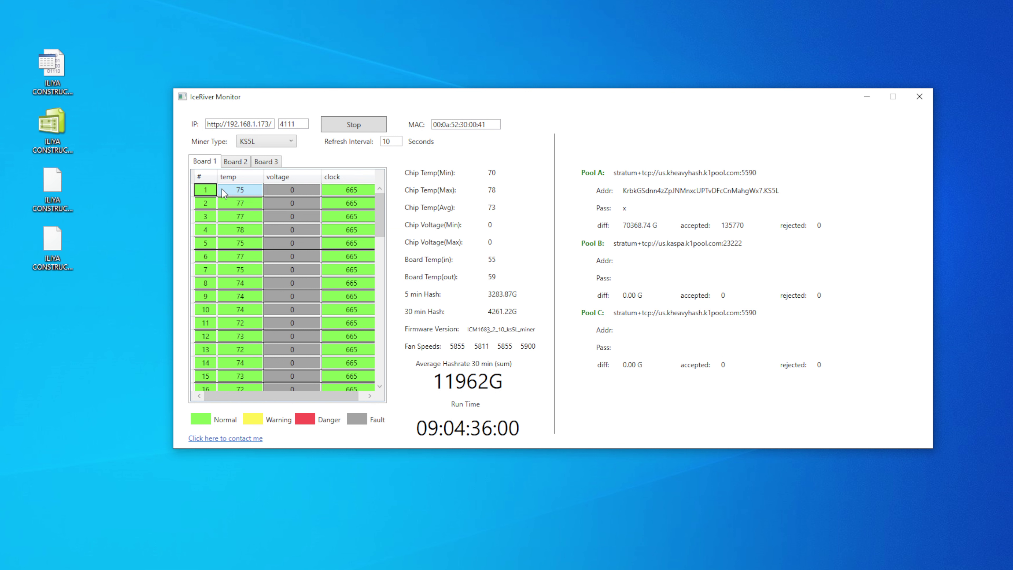
scroll(232, 222, "down", 15)
scroll(235, 202, "up", 15)
left_click(240, 165)
left_click(268, 162)
left_click(244, 165)
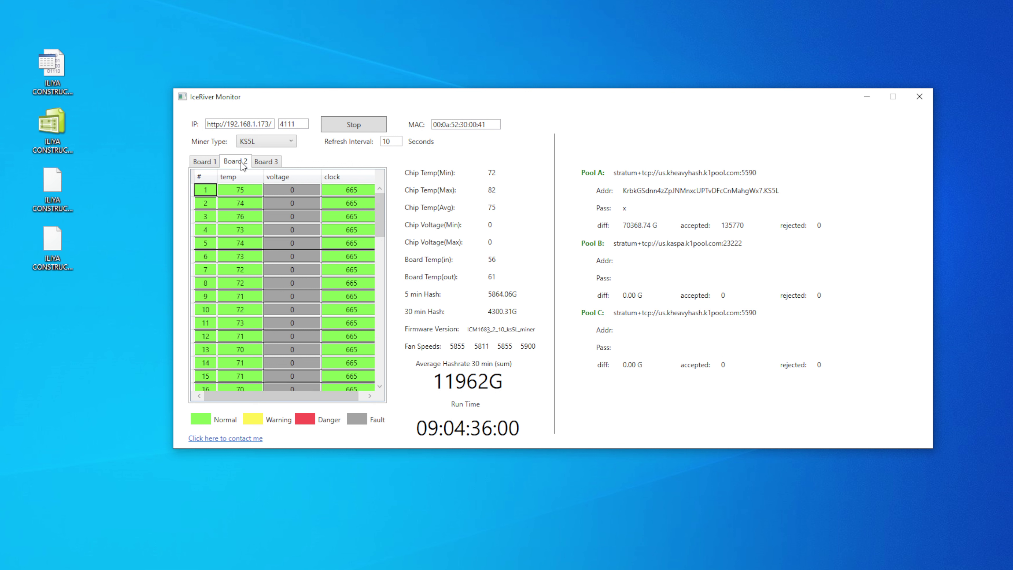
Step: Try the KS2 and KS3L/M miner types in the Miner Type list
left_click(259, 149)
left_click(258, 179)
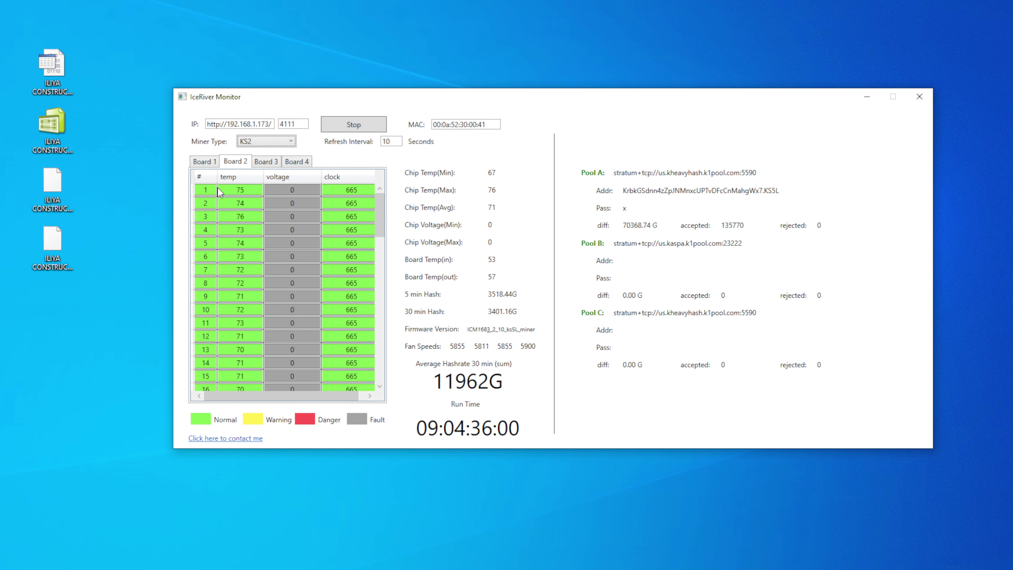
scroll(270, 146, "down", 1)
scroll(271, 149, "down", 1)
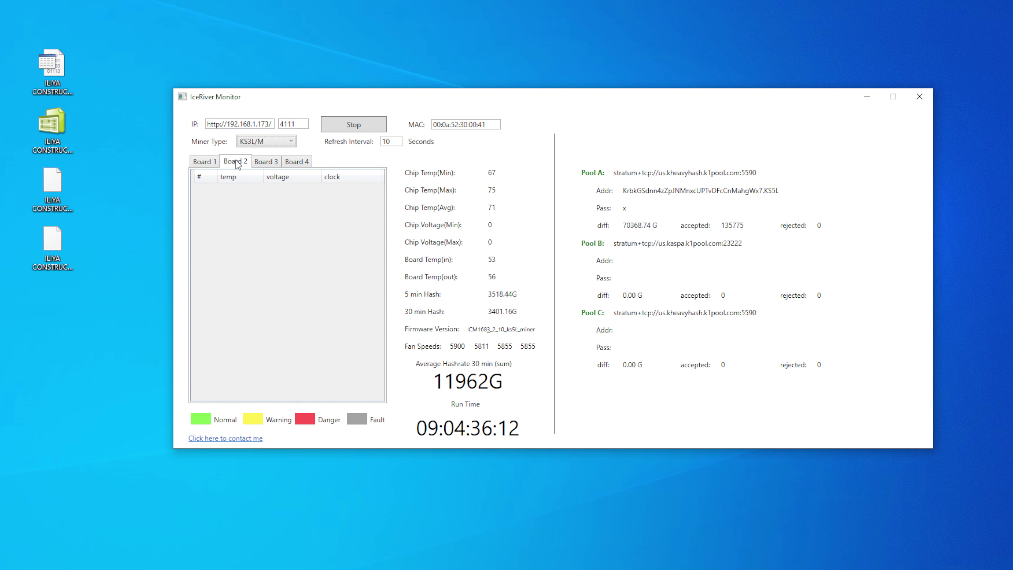
left_click(260, 143)
left_click(260, 174)
left_click(353, 126)
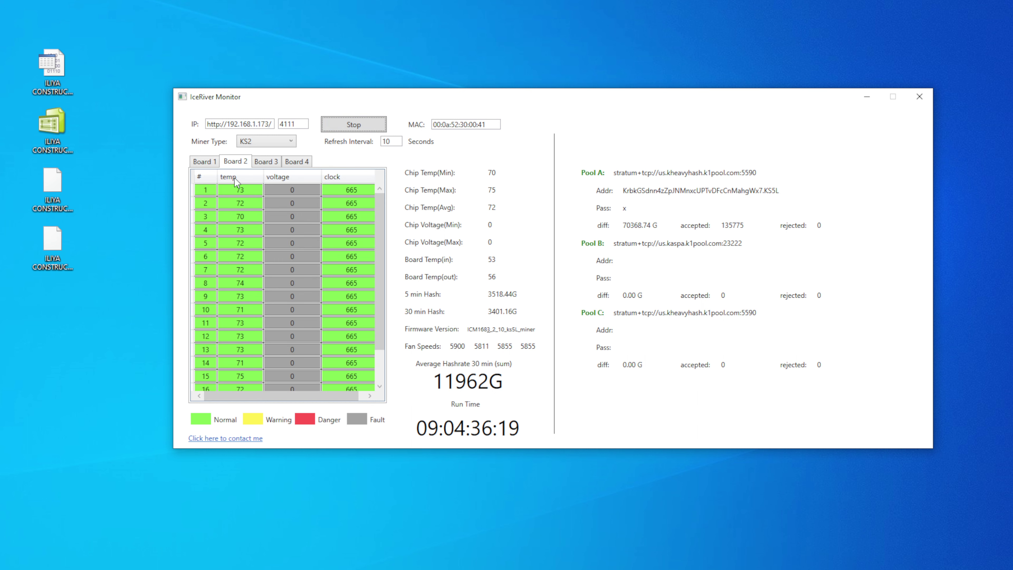
scroll(235, 300, "down", 1)
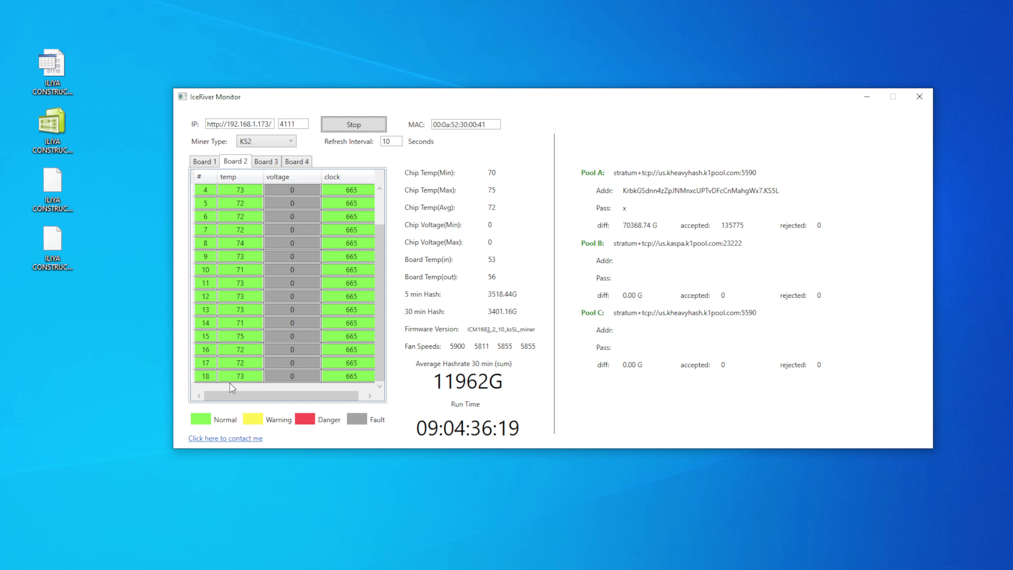
scroll(221, 365, "up", 1)
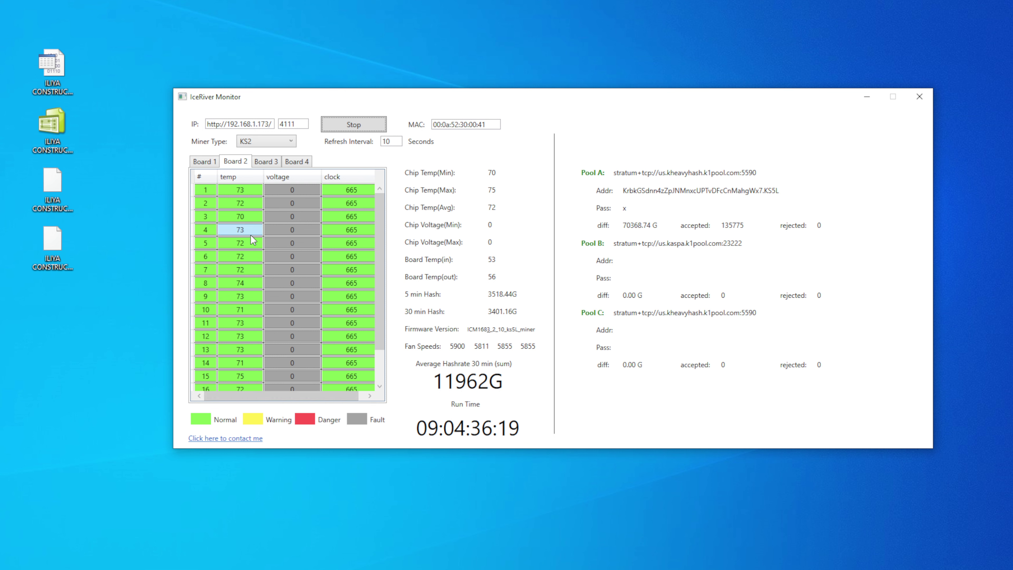
Step: Reset the miner type to KS5L and view Board 1, then Board 3 temperatures
left_click(266, 140)
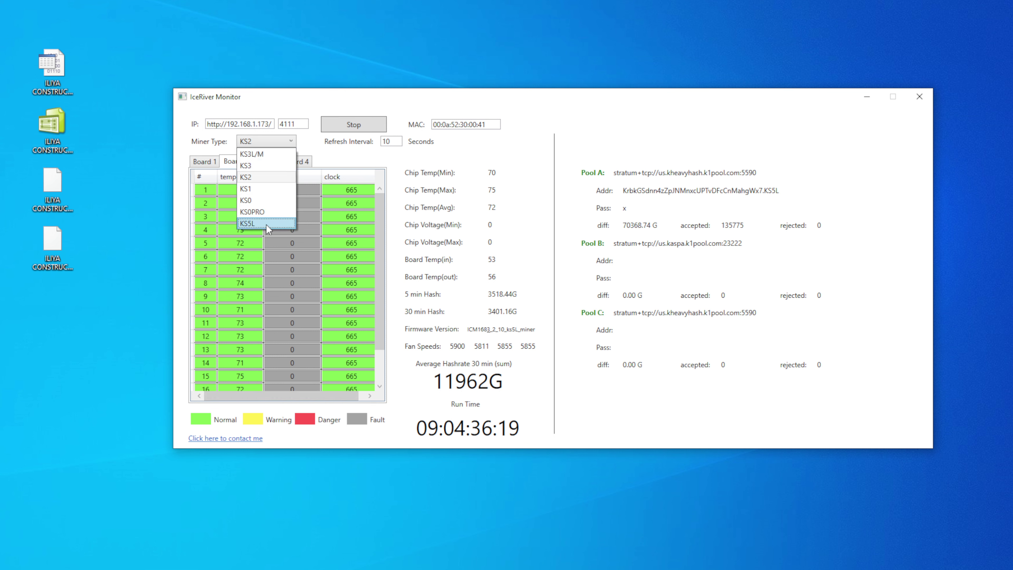
left_click(266, 224)
left_click(359, 122)
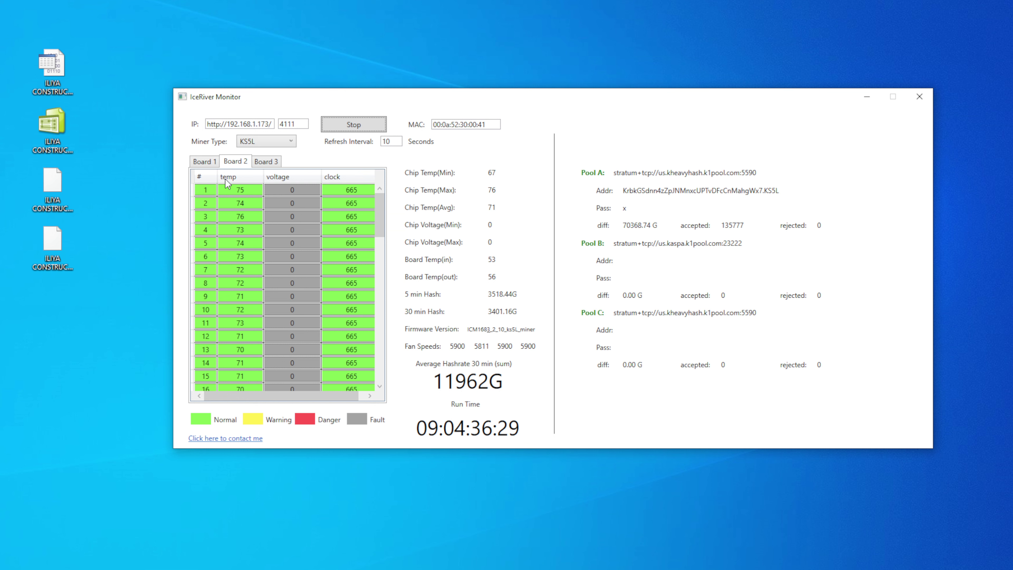
left_click(204, 162)
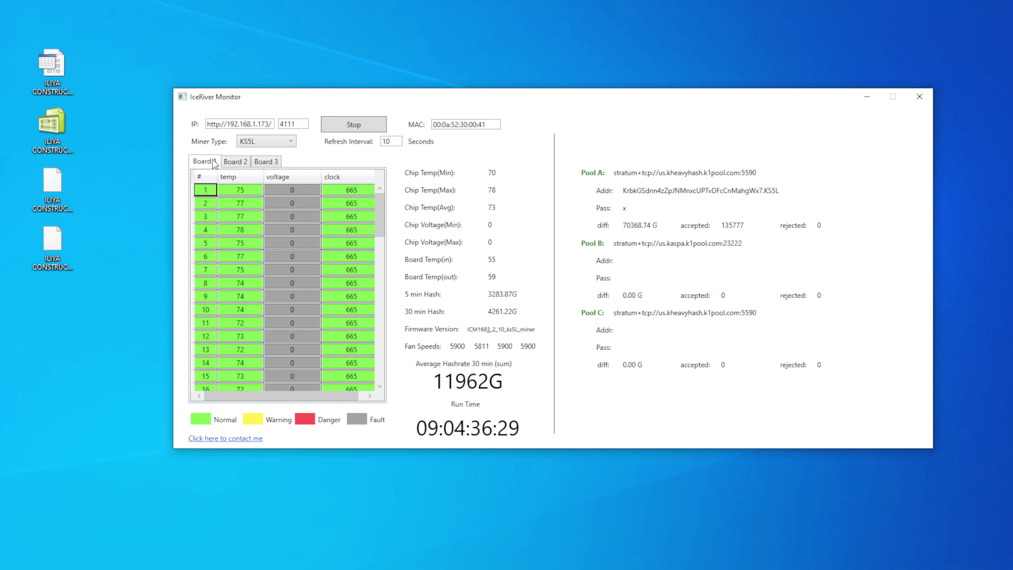
left_click(275, 162)
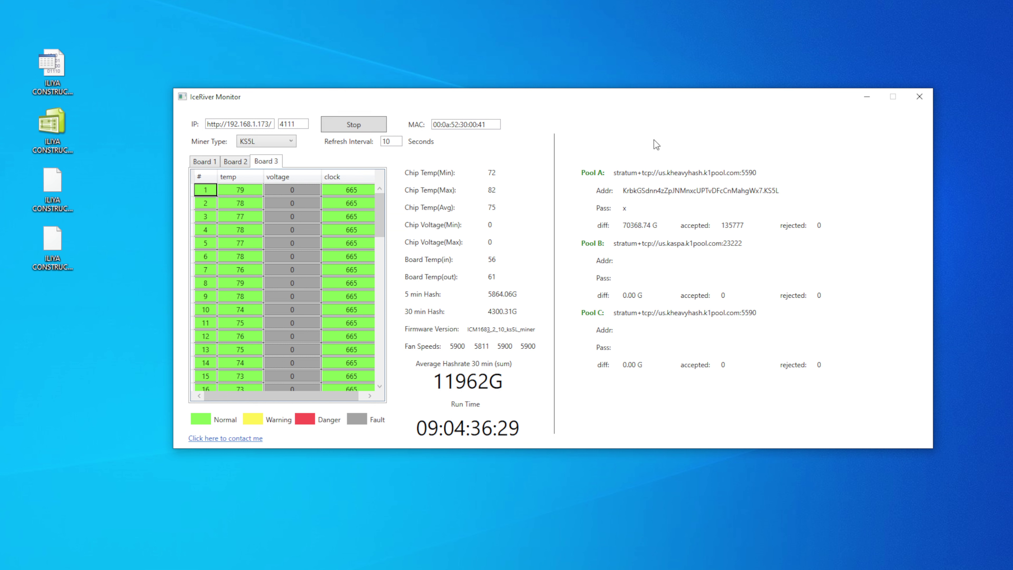
left_click_drag(649, 99, 576, 86)
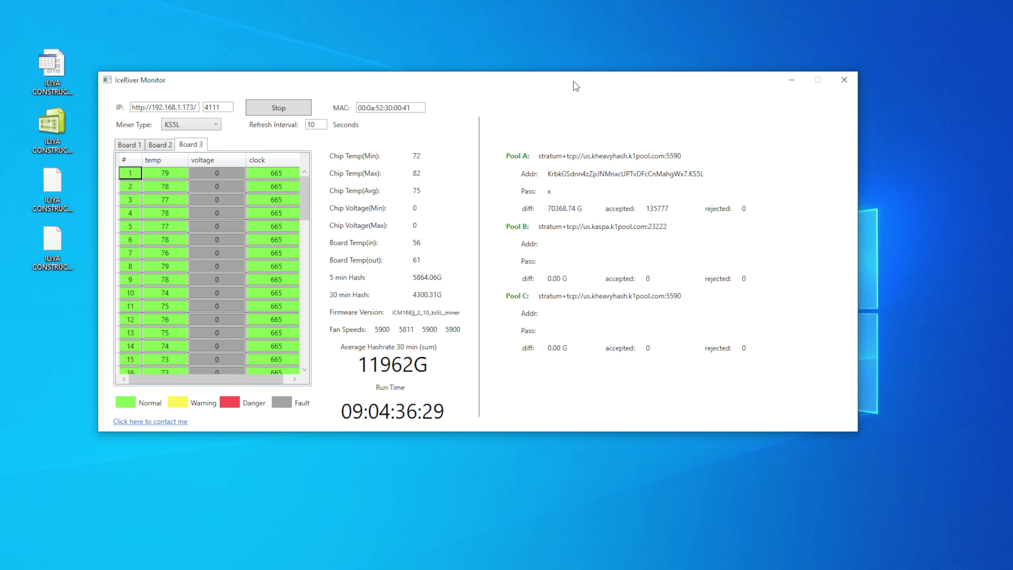
left_click(791, 82)
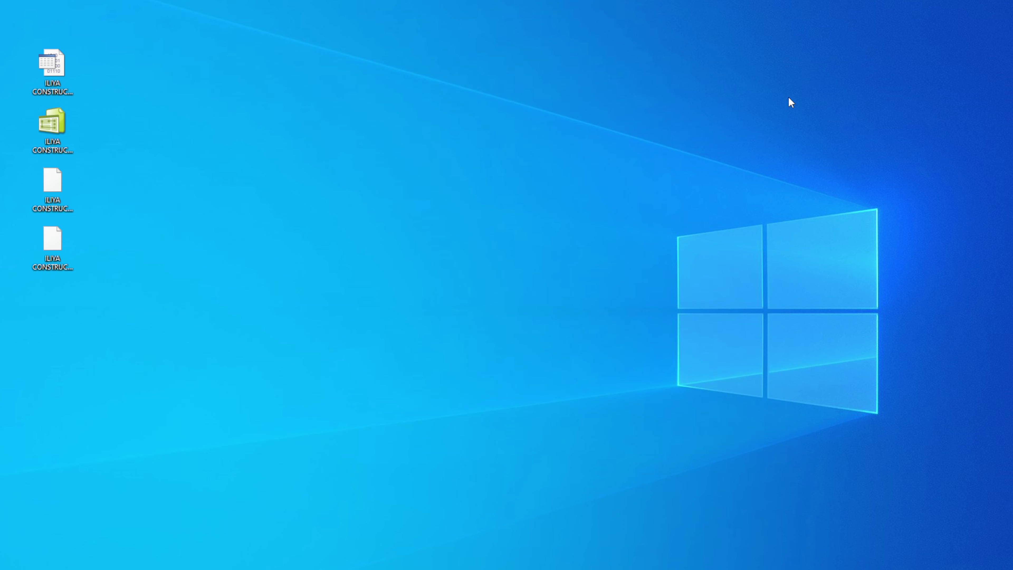
mouse_move(651, 567)
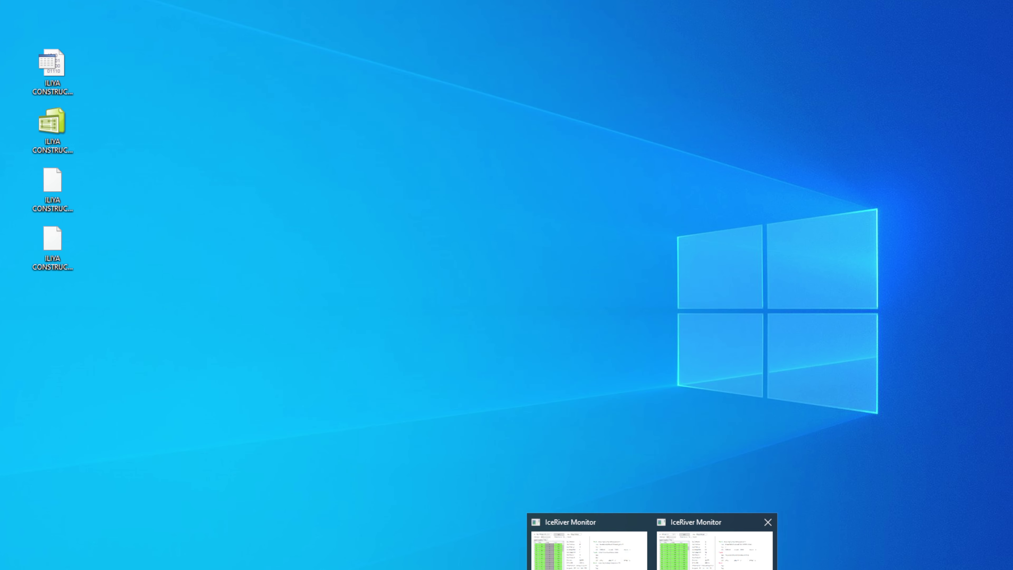
left_click(619, 567)
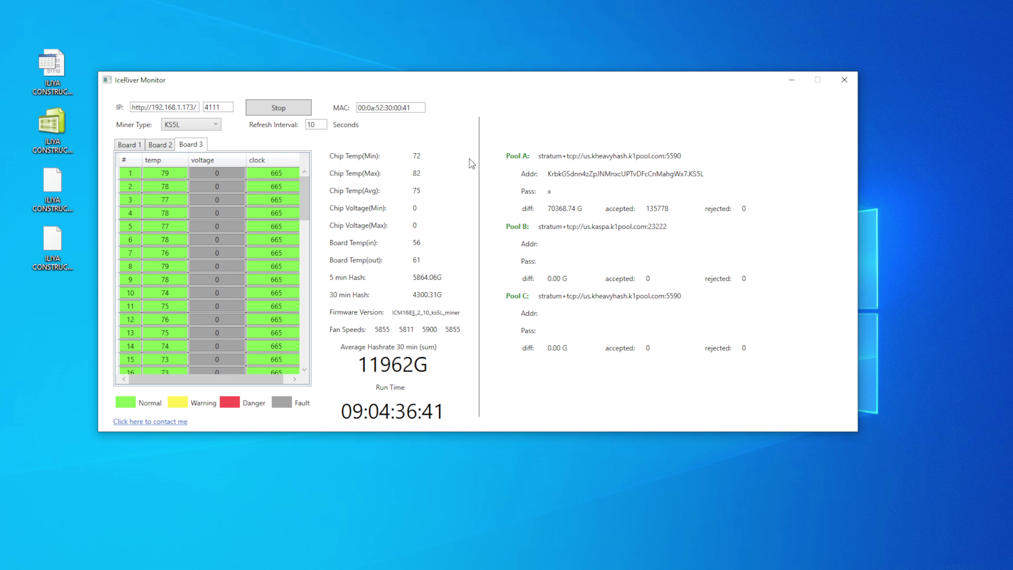
left_click_drag(498, 77, 531, 65)
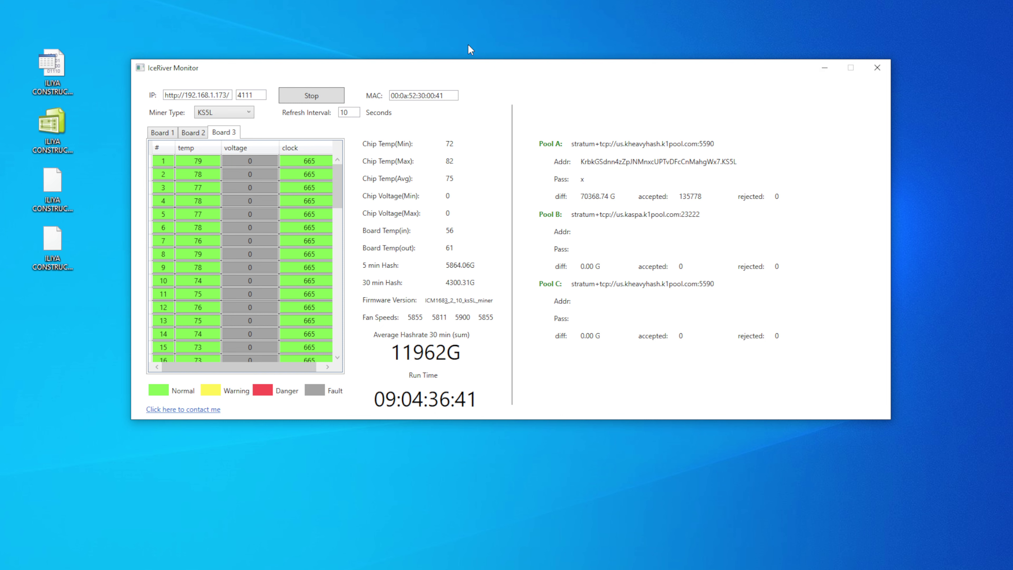
left_click_drag(485, 75, 458, 51)
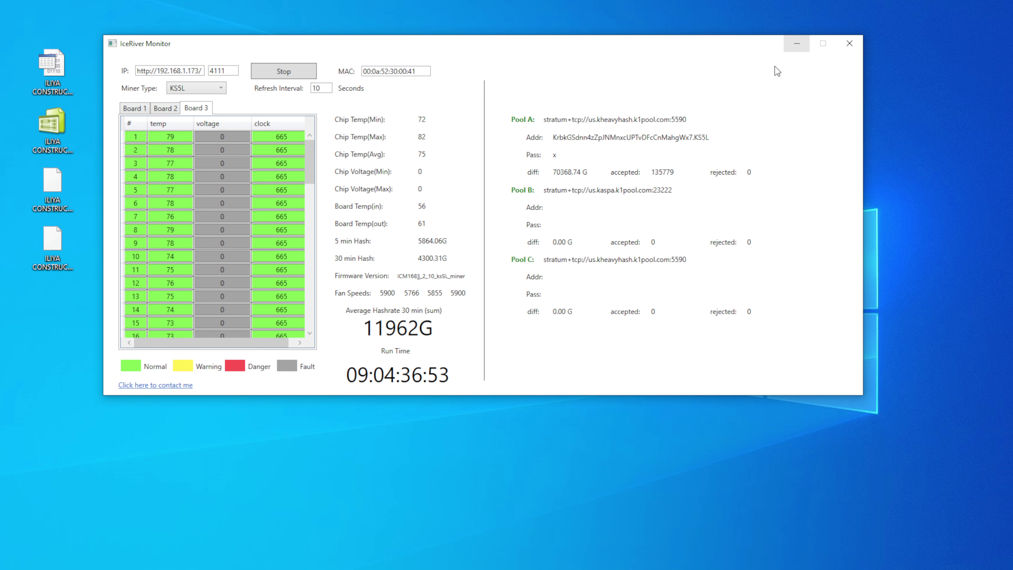
Step: Bring the kas.fyi Kaspa dashboard window back to the front from the taskbar
left_click(229, 563)
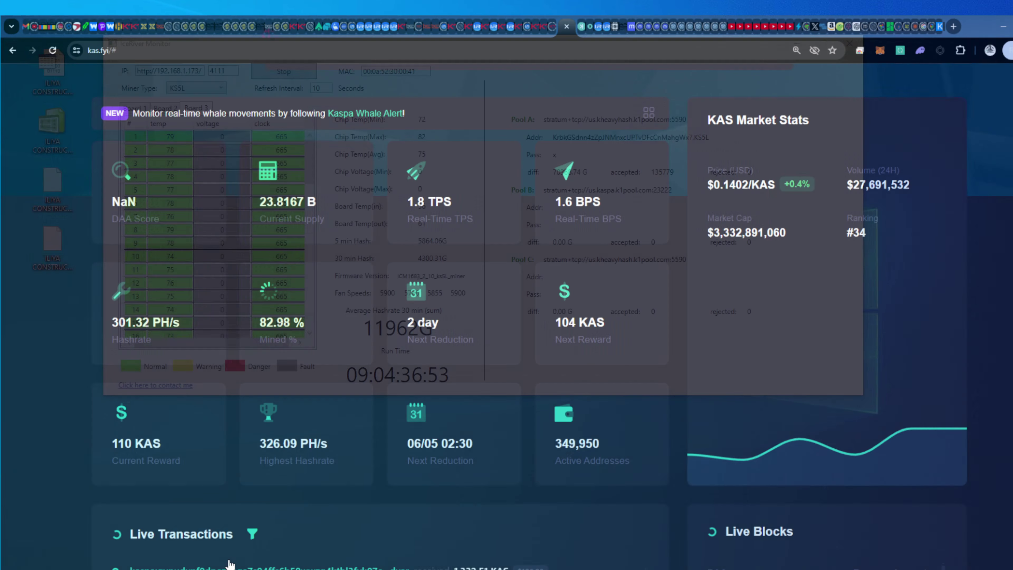